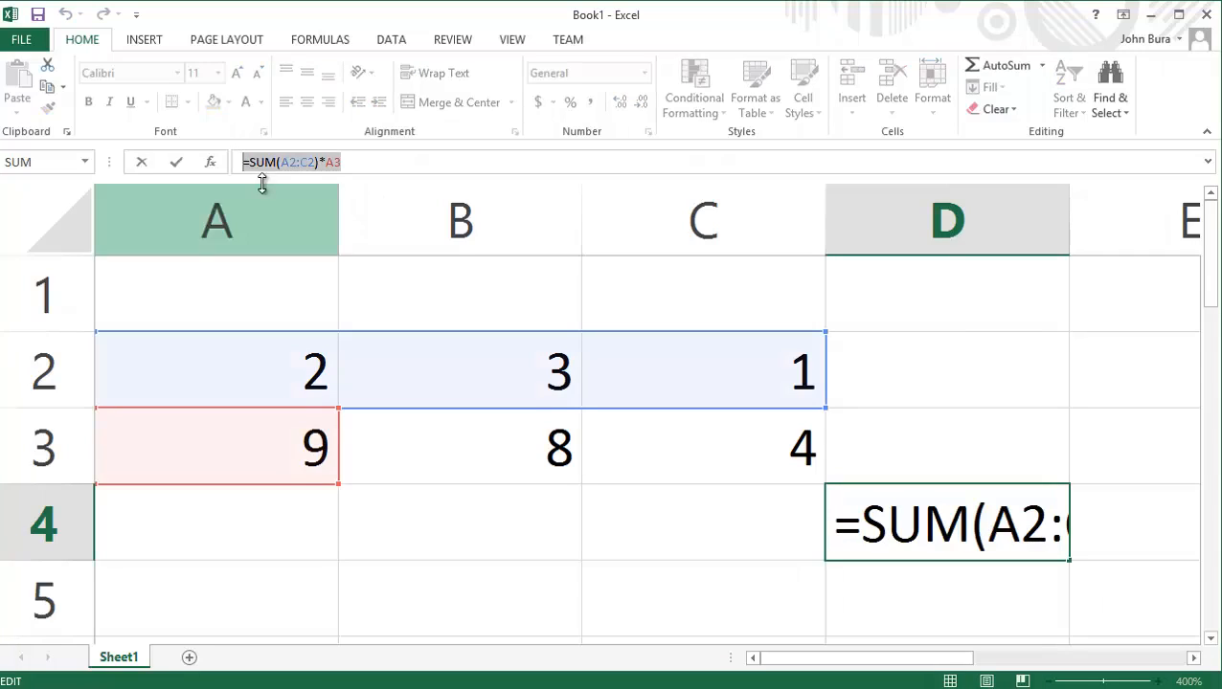
Replace the formula in D4 with =Sum(A2:C2), leaving the cell open for editing.
{"action": "type", "text": "+"}
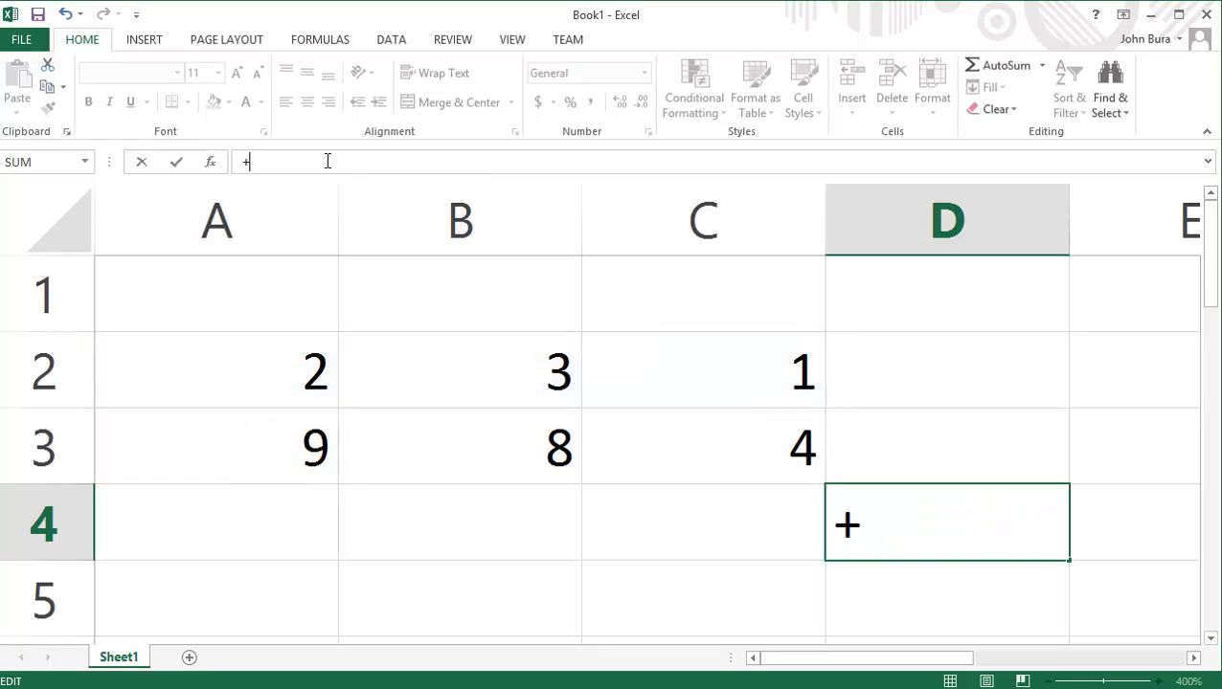
{"action": "key", "text": "BackSpace"}
{"action": "type", "text": "=Sum("}
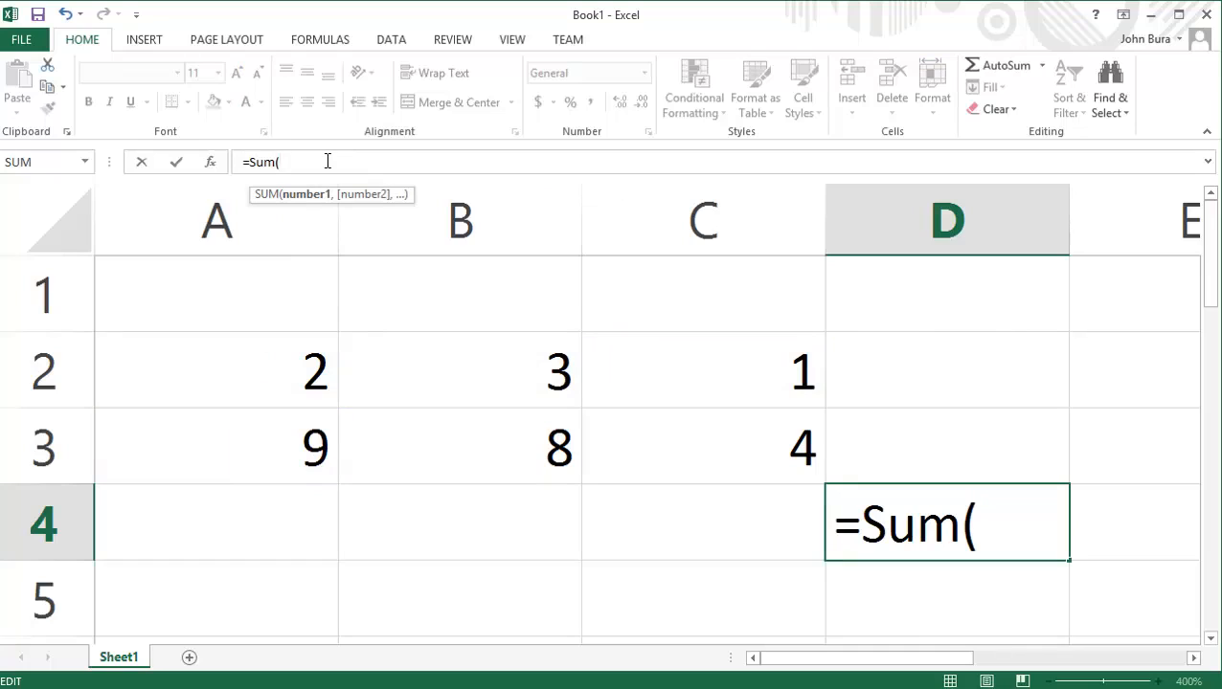
{"action": "left_click_drag", "start_coordinate": [268, 400], "coordinate": [726, 357]}
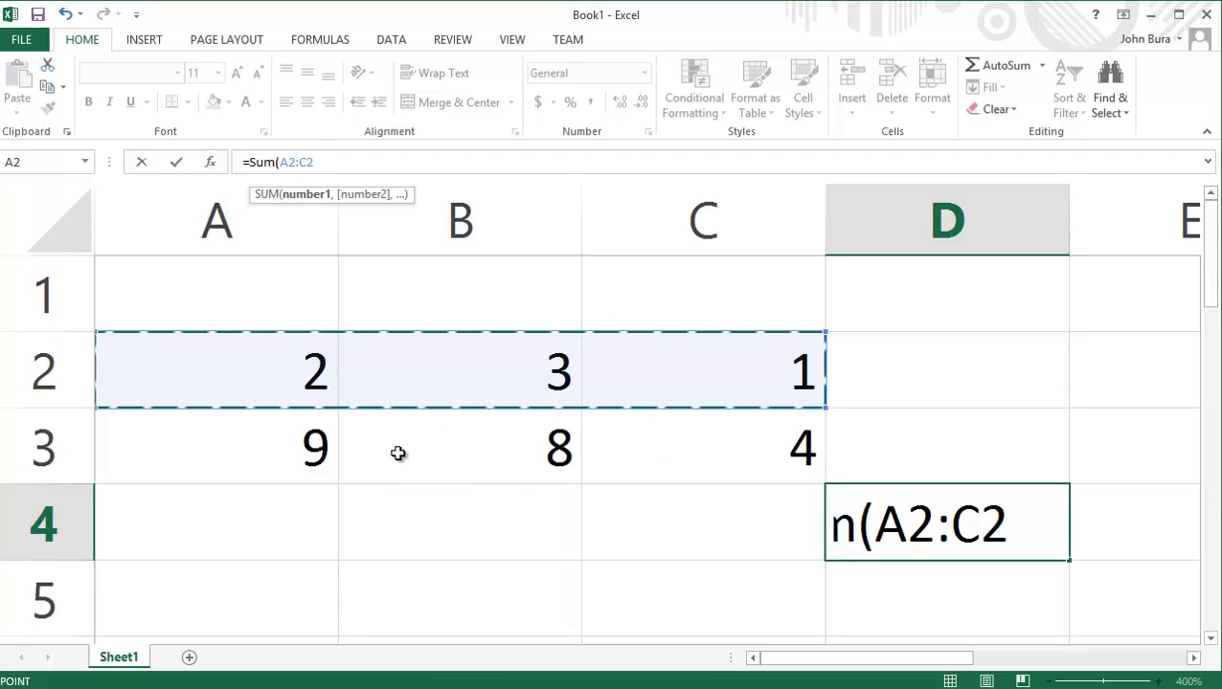
{"action": "type", "text": ")"}
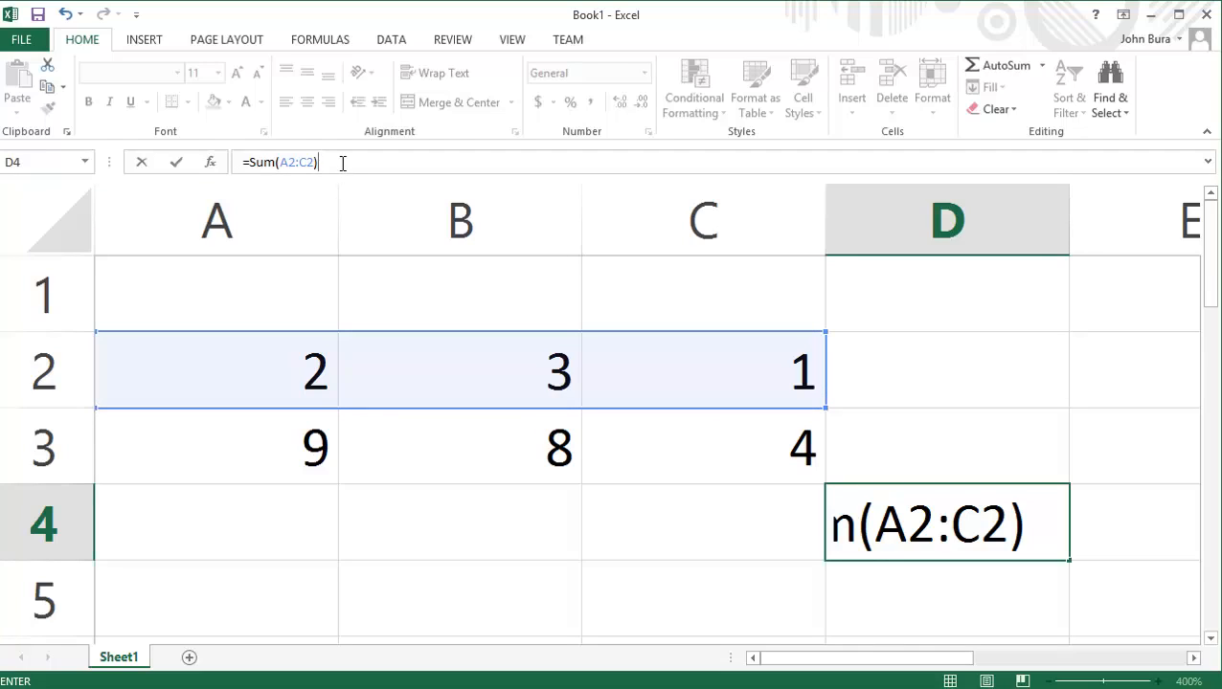
Extend the D4 formula with +sum(A3:C3), commit it and select D4 again.
{"action": "left_click_drag", "start_coordinate": [337, 162], "coordinate": [256, 163]}
{"action": "left_click", "coordinate": [381, 169]}
{"action": "type", "text": "+sum("}
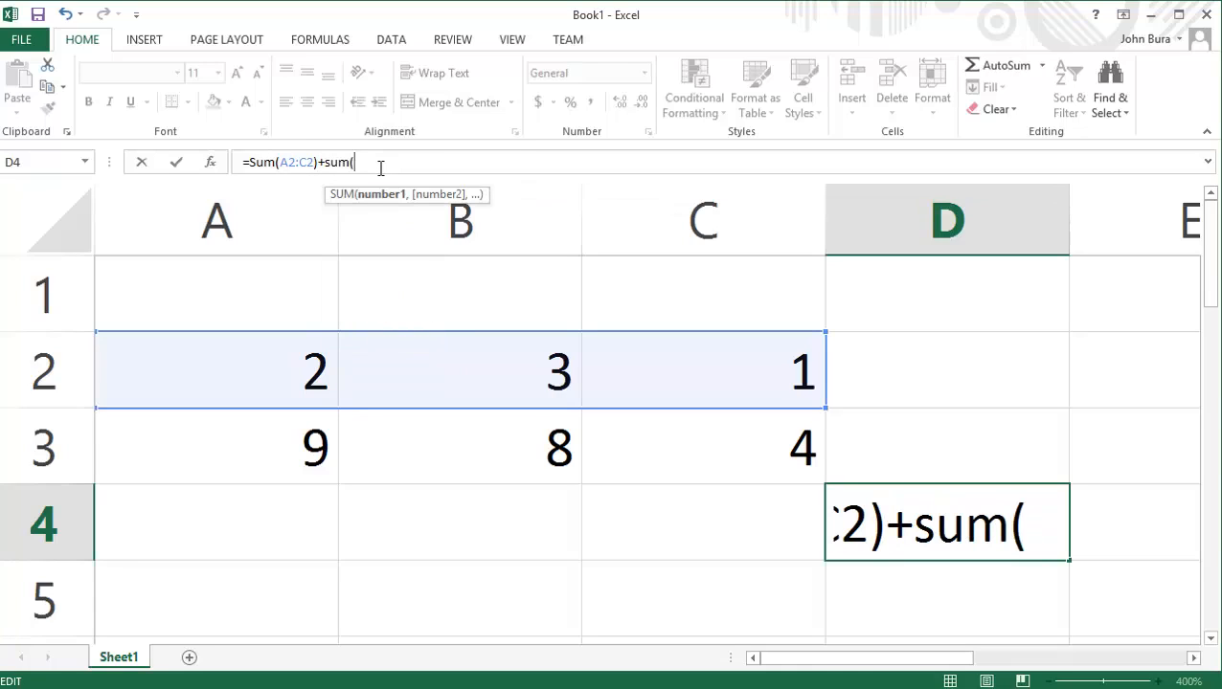
{"action": "left_click_drag", "start_coordinate": [158, 429], "coordinate": [715, 459]}
{"action": "type", "text": ")"}
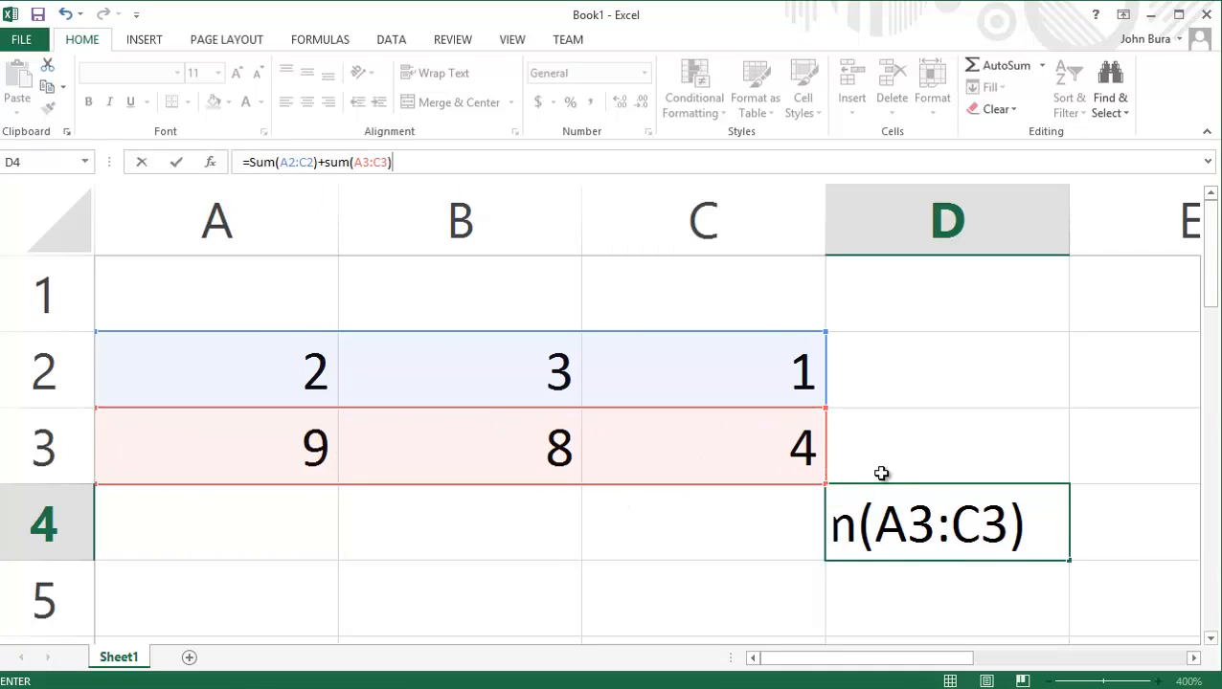
{"action": "key", "text": "Return"}
{"action": "left_click", "coordinate": [1009, 504]}
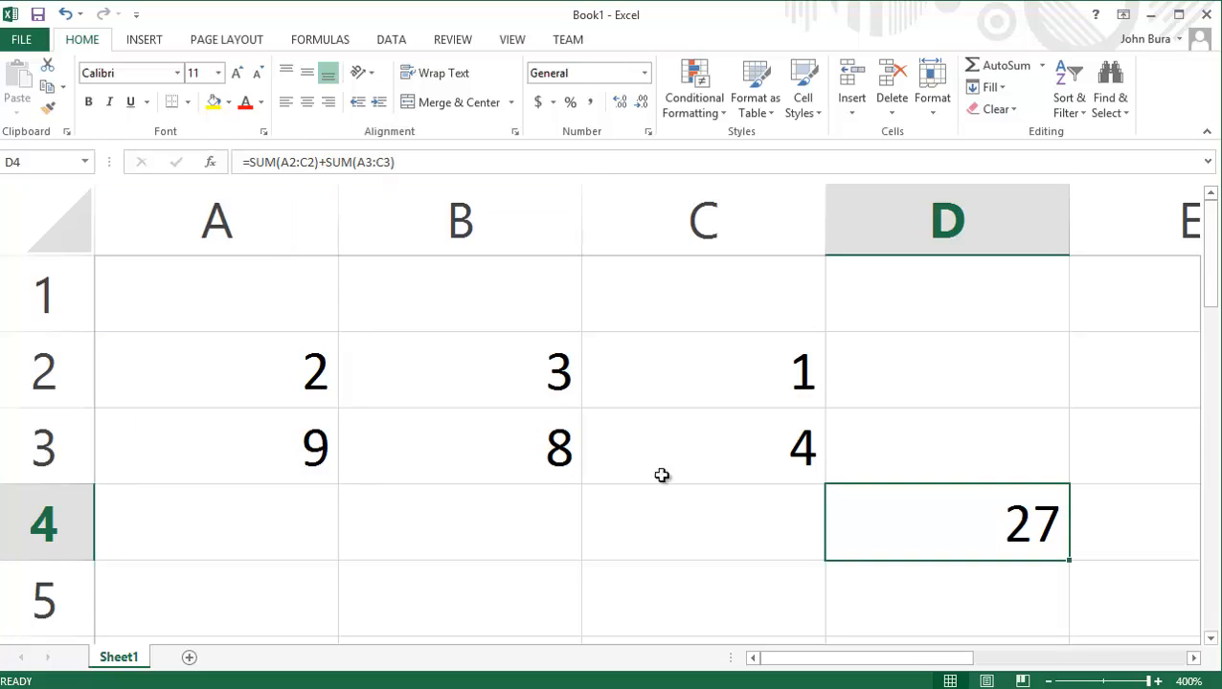
{"action": "double_click", "coordinate": [993, 500]}
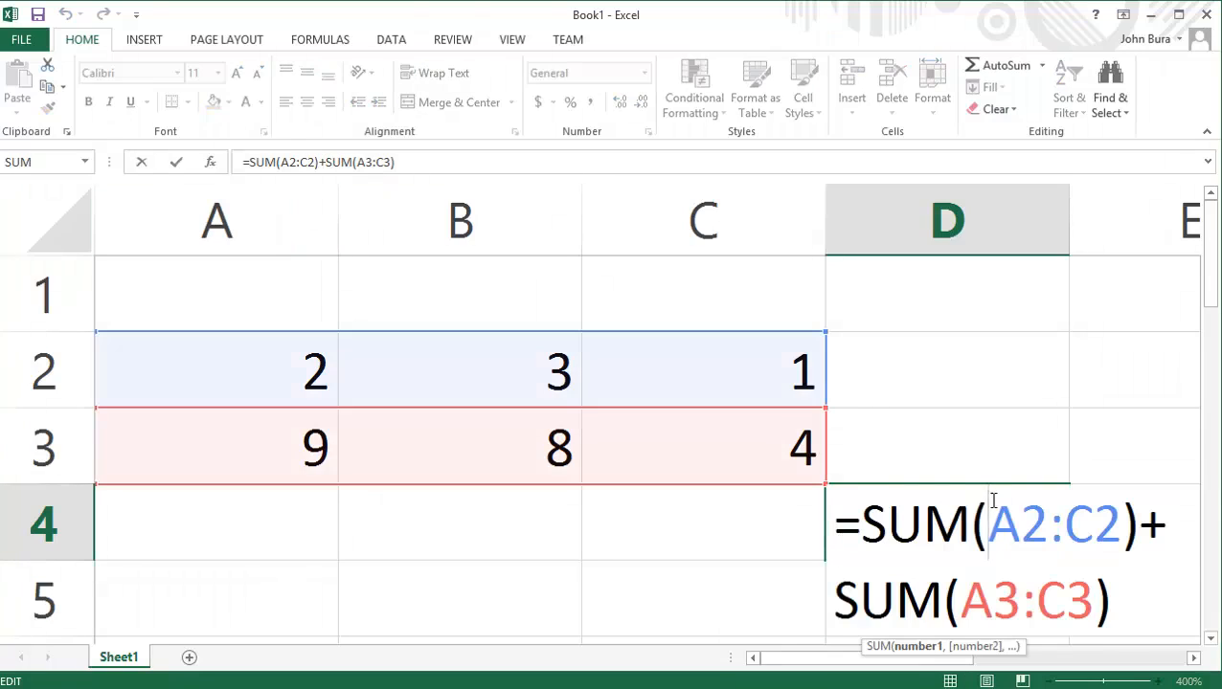
{"action": "left_click_drag", "start_coordinate": [862, 525], "coordinate": [1174, 532]}
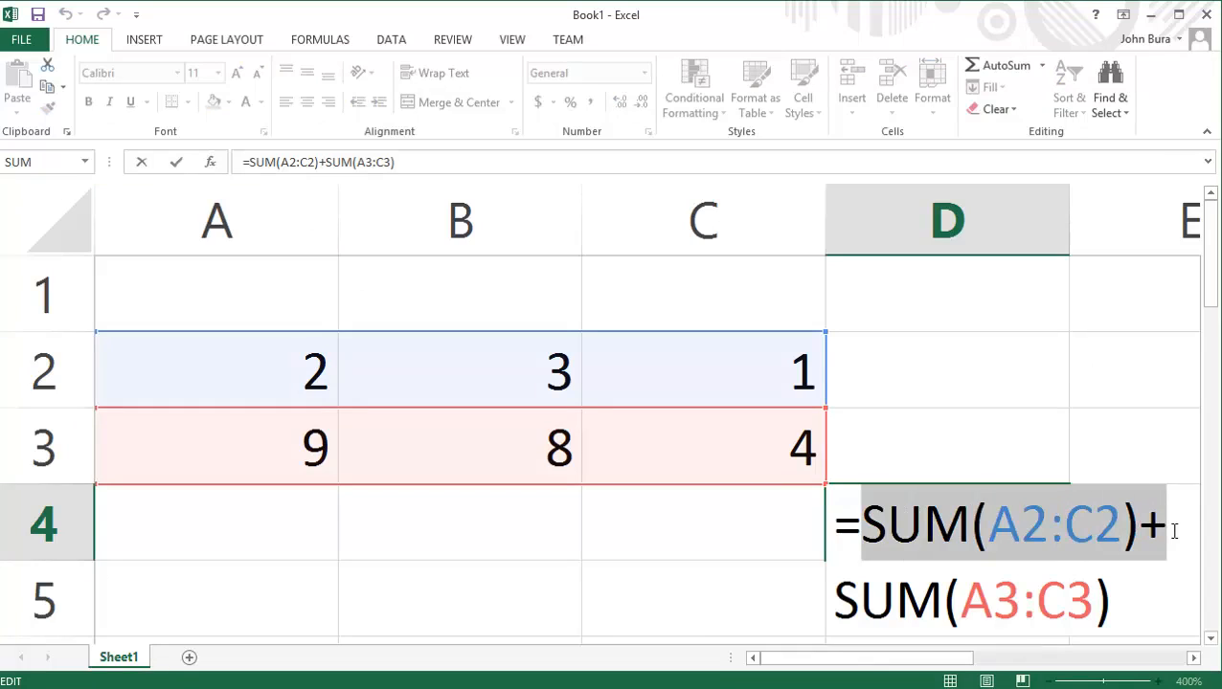
{"action": "left_click", "coordinate": [1014, 450]}
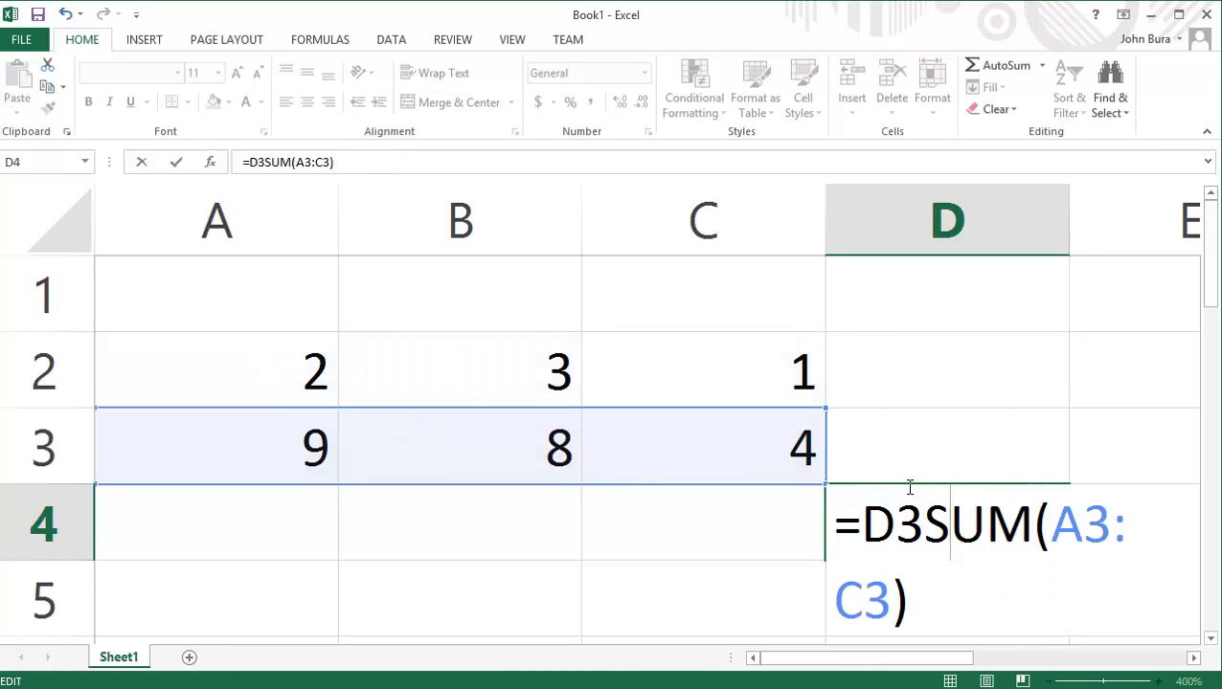
{"action": "key", "text": "Escape"}
Move the combined sum formula from D4 to B4, keeping its references to A2:C2 and A3:C3.
{"action": "key", "text": "ctrl+c"}
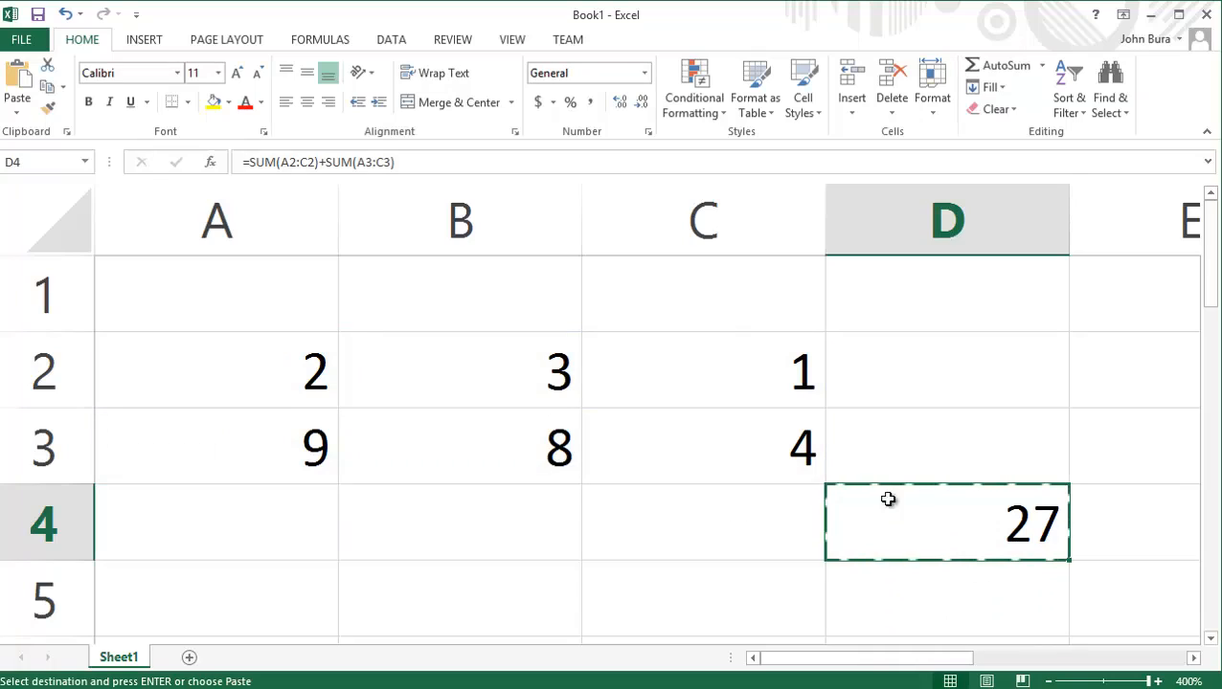
{"action": "left_click", "coordinate": [480, 504]}
{"action": "key", "text": "Return"}
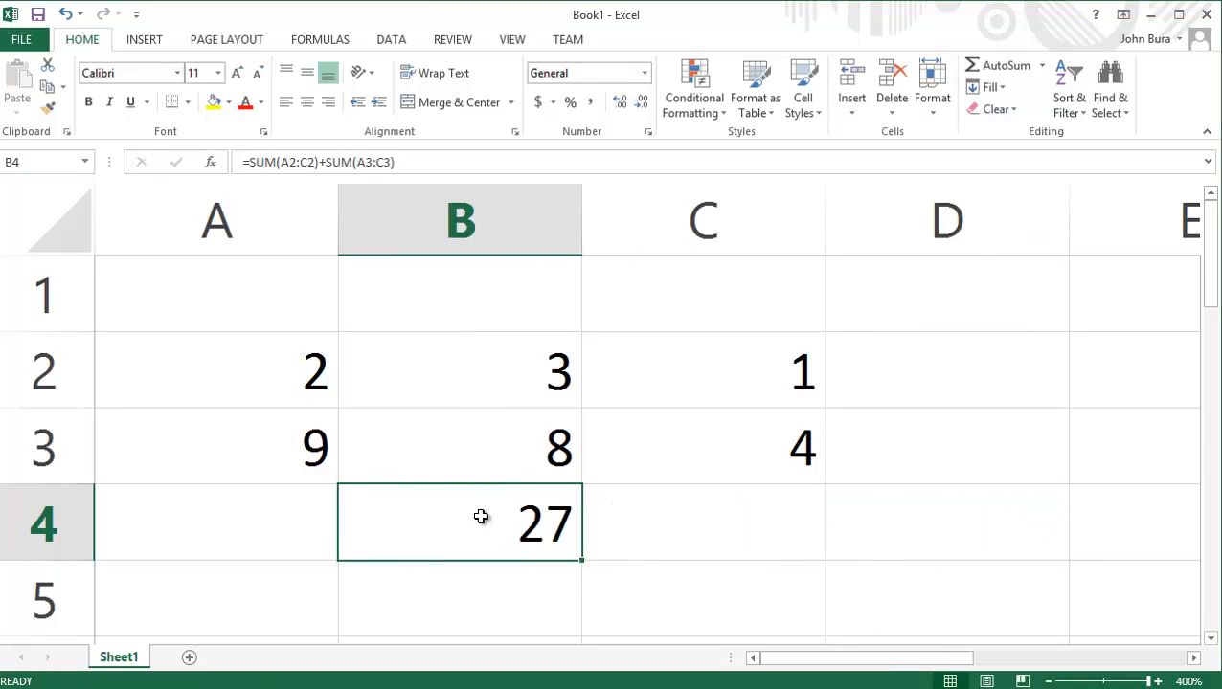
Insert +10 directly after SUM(A2:C2) in the B4 formula.
{"action": "double_click", "coordinate": [458, 534]}
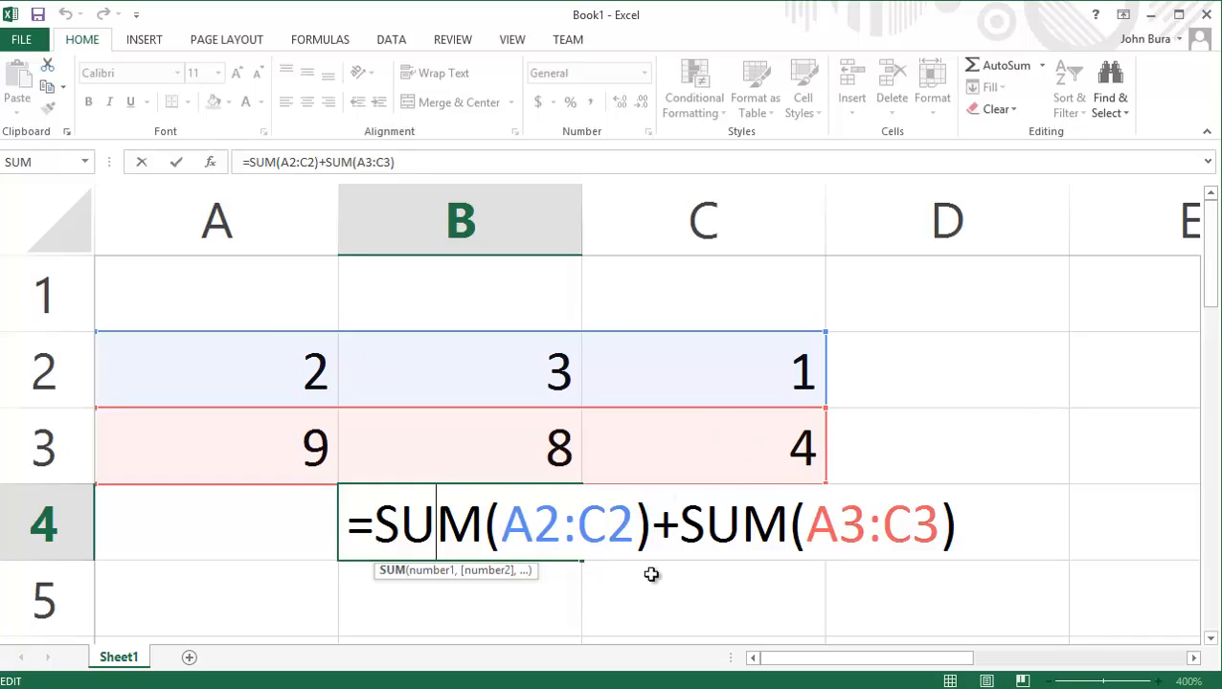
{"action": "left_click", "coordinate": [652, 522]}
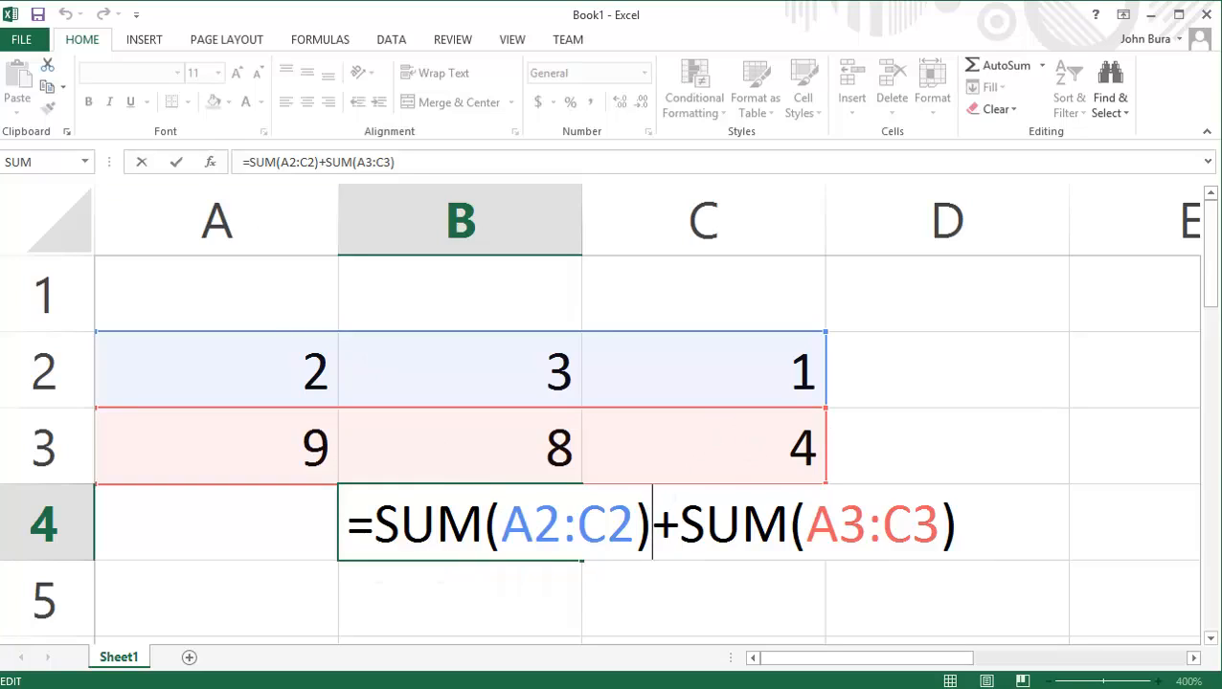
{"action": "type", "text": "+10"}
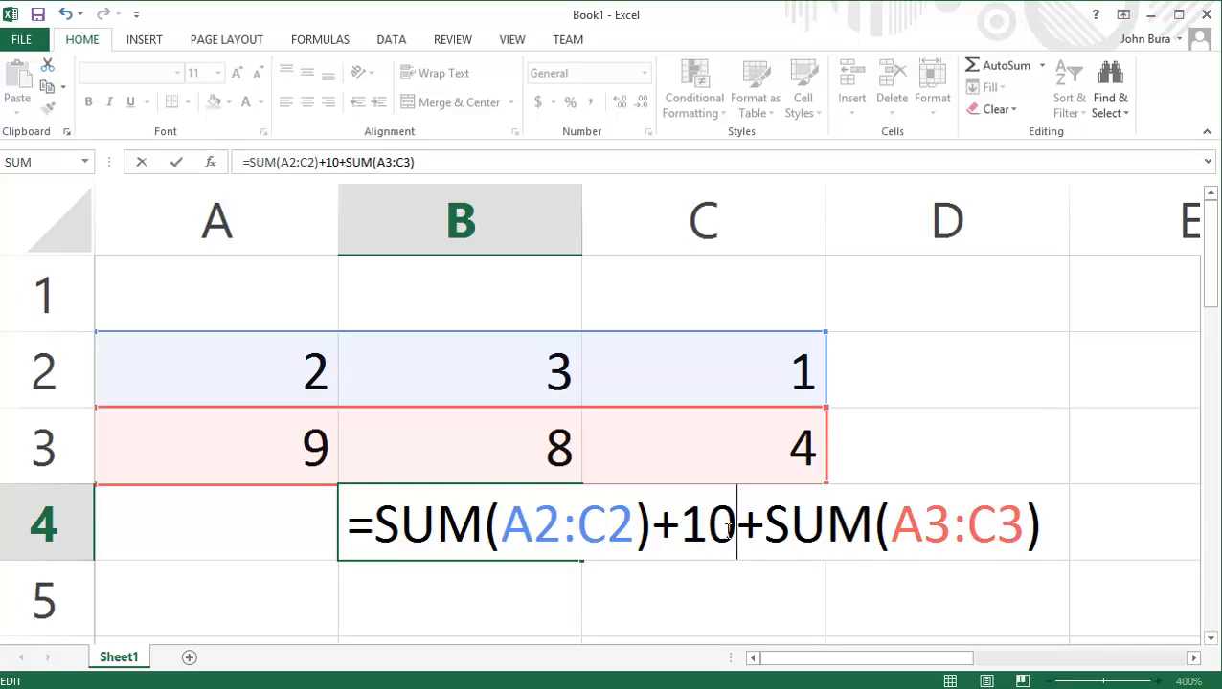
Enclose SUM(A2:C2)+10 in its own parentheses within the B4 formula.
{"action": "type", "text": ")"}
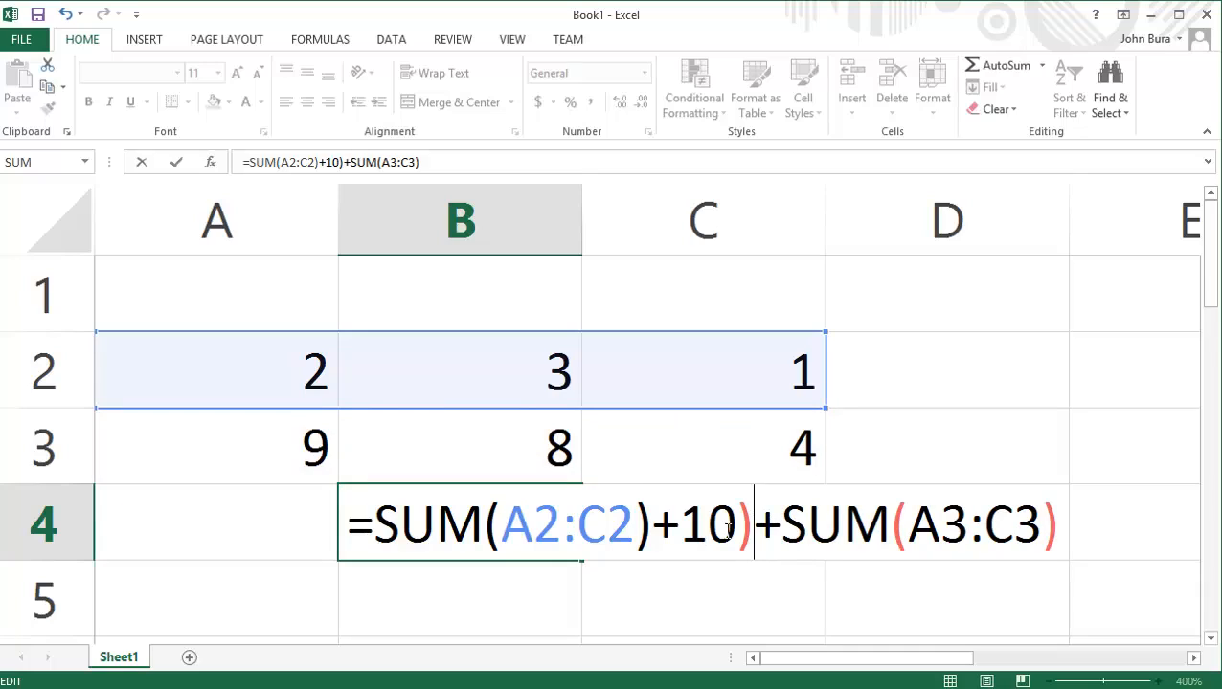
{"action": "key", "text": "Left"}
{"action": "key", "text": "Left"}
{"action": "key", "text": "Left"}
{"action": "key", "text": "Left"}
{"action": "key", "text": "Left"}
{"action": "key", "text": "Left"}
{"action": "key", "text": "Left"}
{"action": "key", "text": "Left"}
{"action": "key", "text": "Left"}
{"action": "key", "text": "Left"}
{"action": "key", "text": "Left"}
{"action": "key", "text": "Left"}
{"action": "key", "text": "Left"}
{"action": "key", "text": "Left"}
{"action": "key", "text": "Left"}
{"action": "key", "text": "Right"}
{"action": "type", "text": "("}
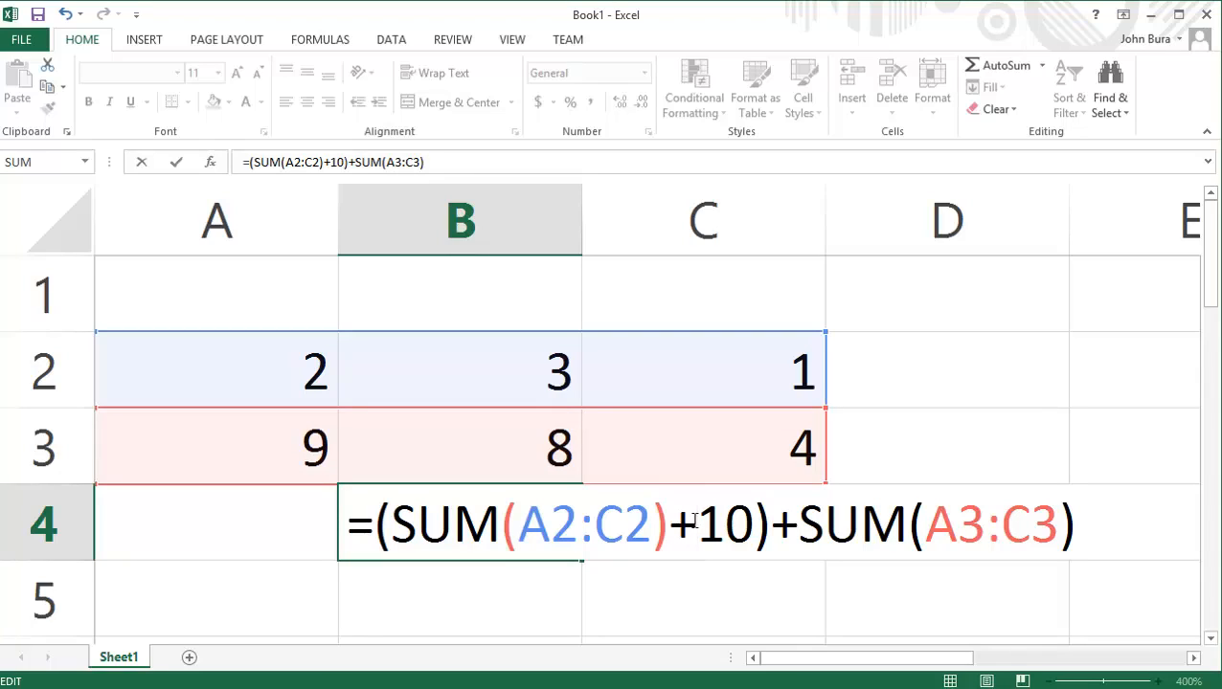
Replace the plus before 10 with division, change it to multiplication, and commit =(SUM(A2:C2)*10)+SUM(A3:C3) in B4.
{"action": "key", "text": "BackSpace"}
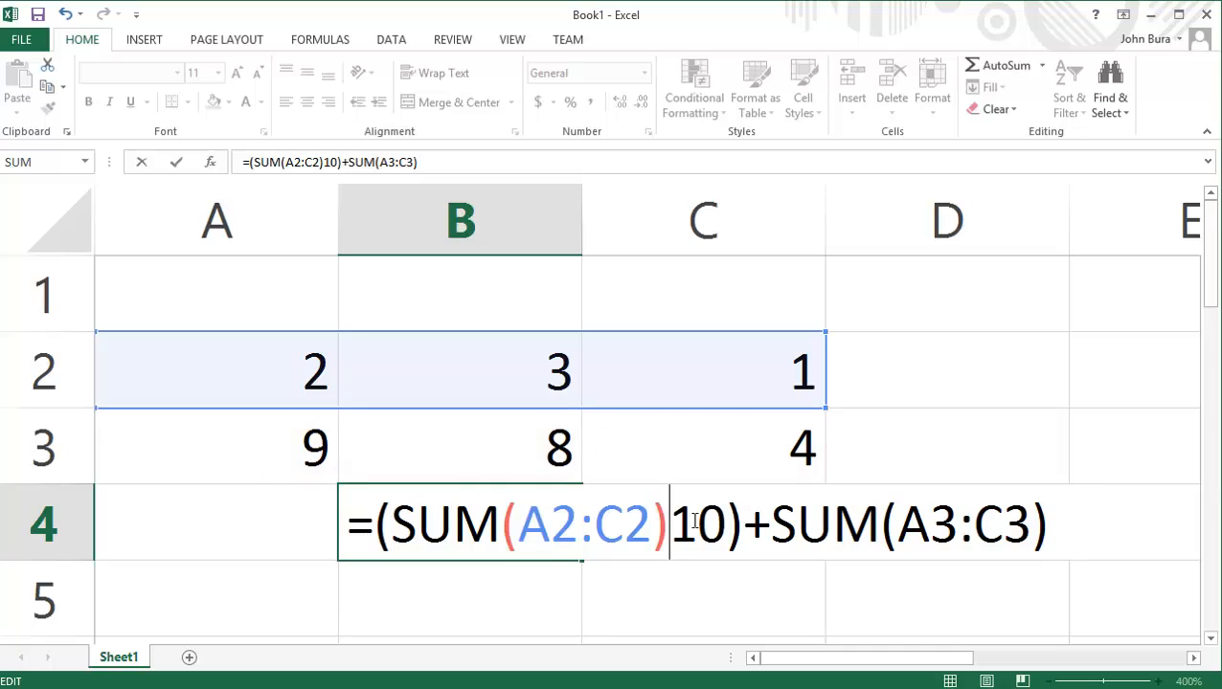
{"action": "type", "text": "/"}
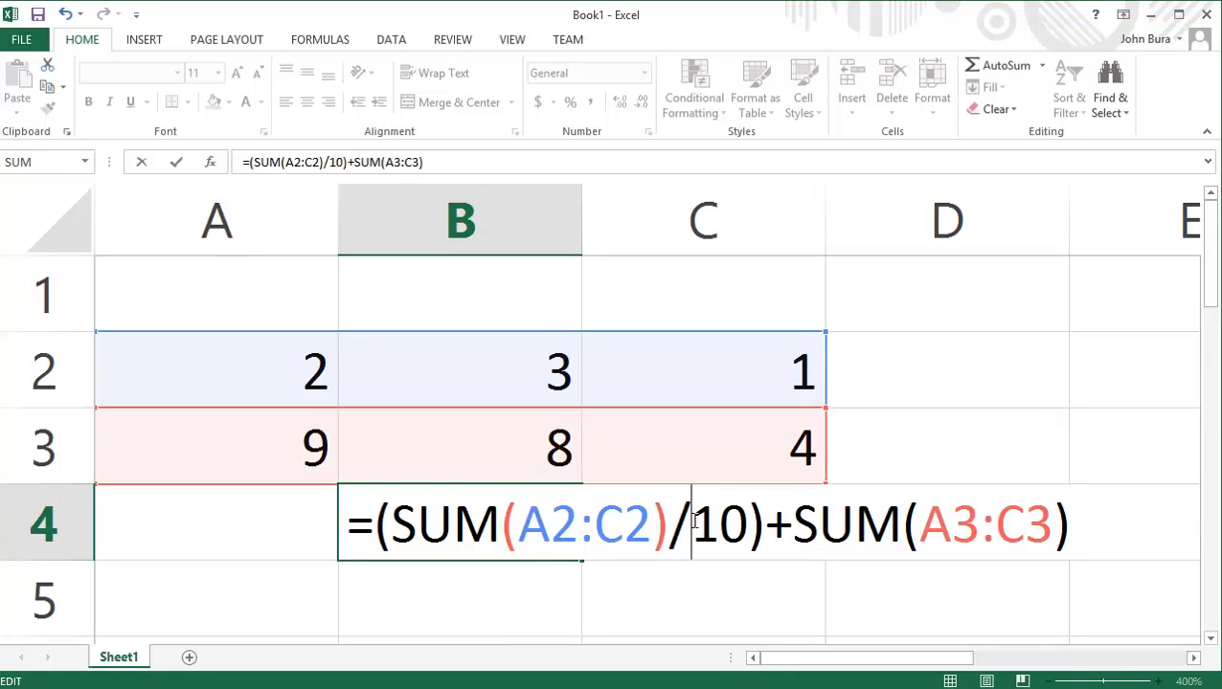
{"action": "key", "text": "BackSpace"}
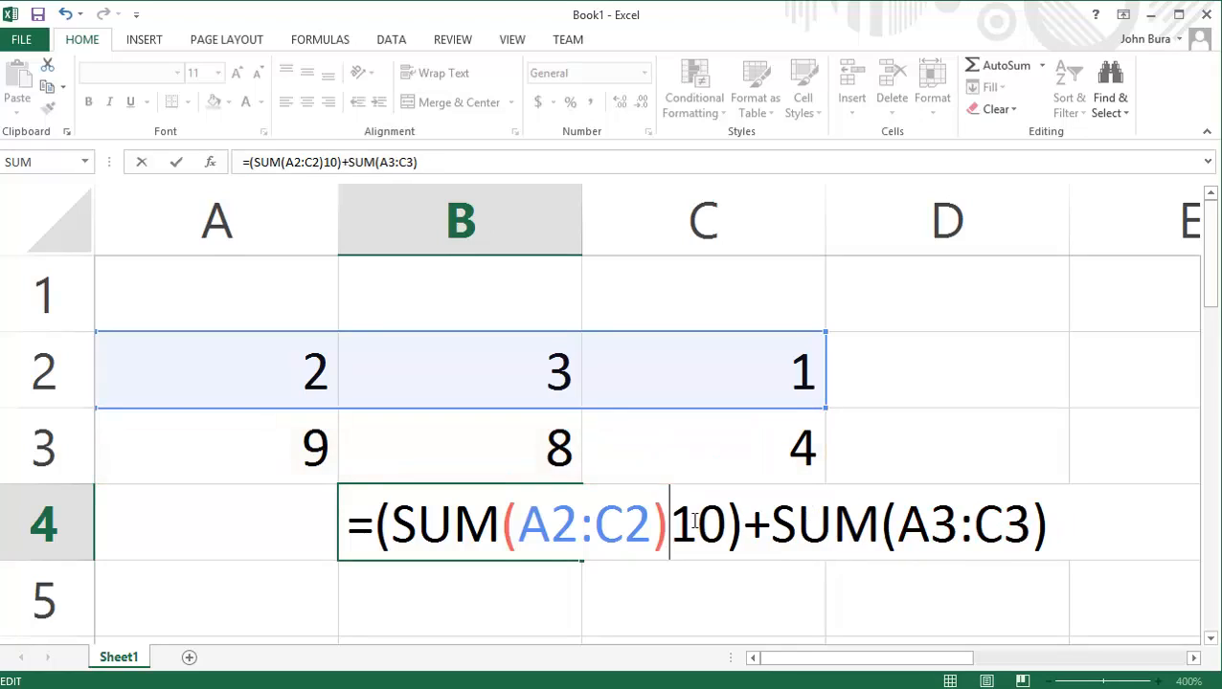
{"action": "type", "text": "*"}
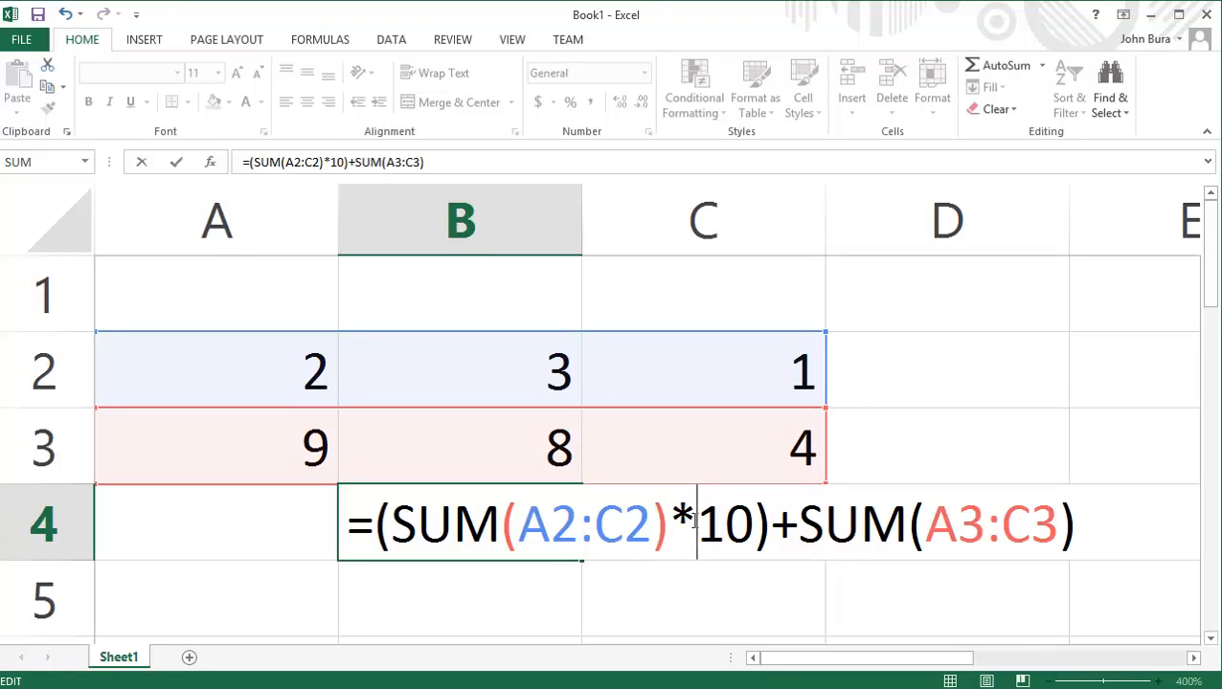
{"action": "key", "text": "Return"}
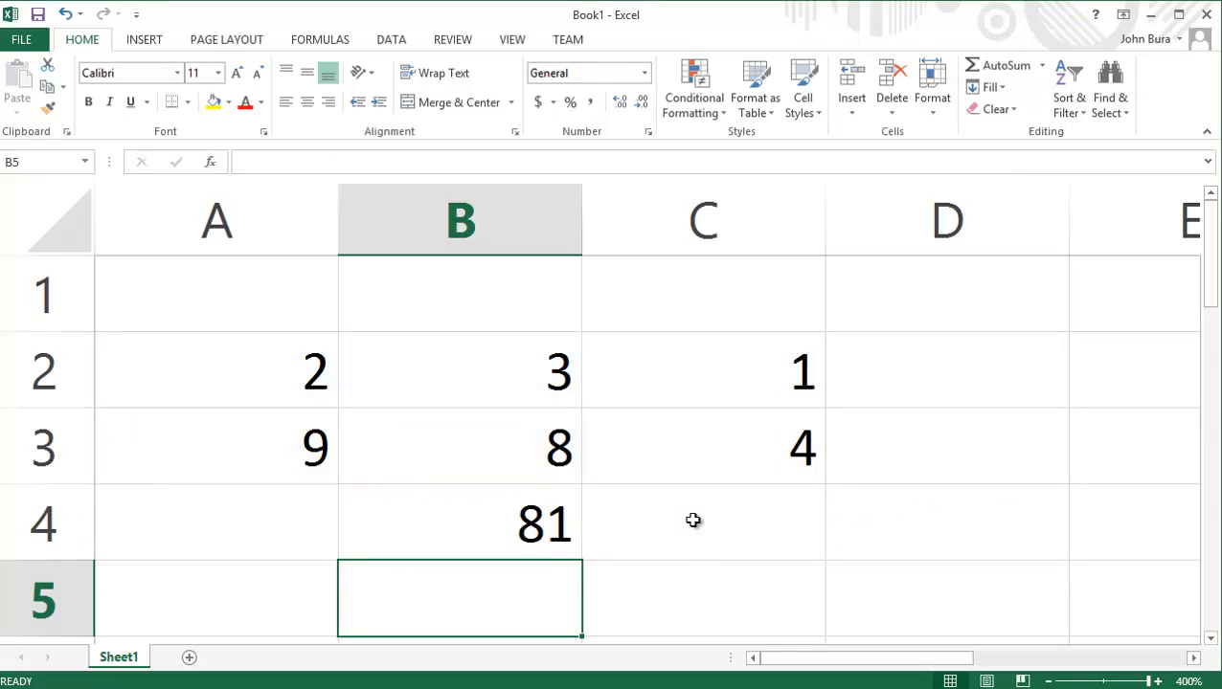
Clear the whole formula from B4, keeping the cell open for editing.
{"action": "double_click", "coordinate": [521, 524]}
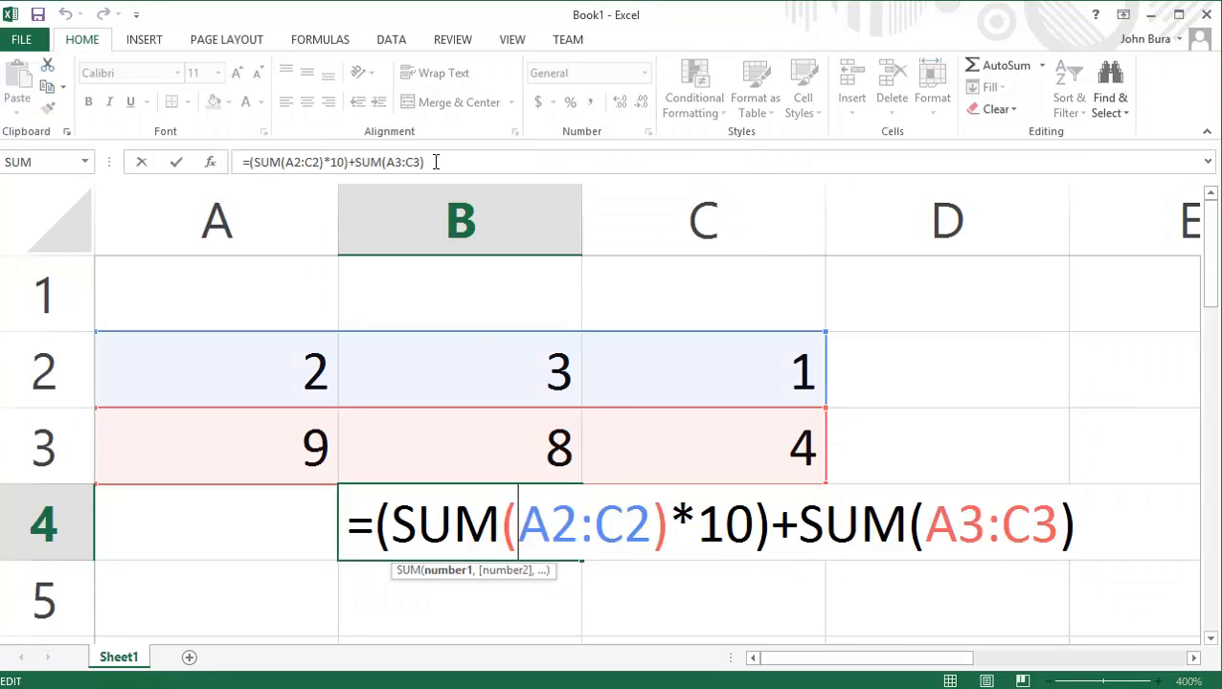
{"action": "left_click_drag", "start_coordinate": [436, 161], "coordinate": [42, 143]}
{"action": "key", "text": "Escape"}
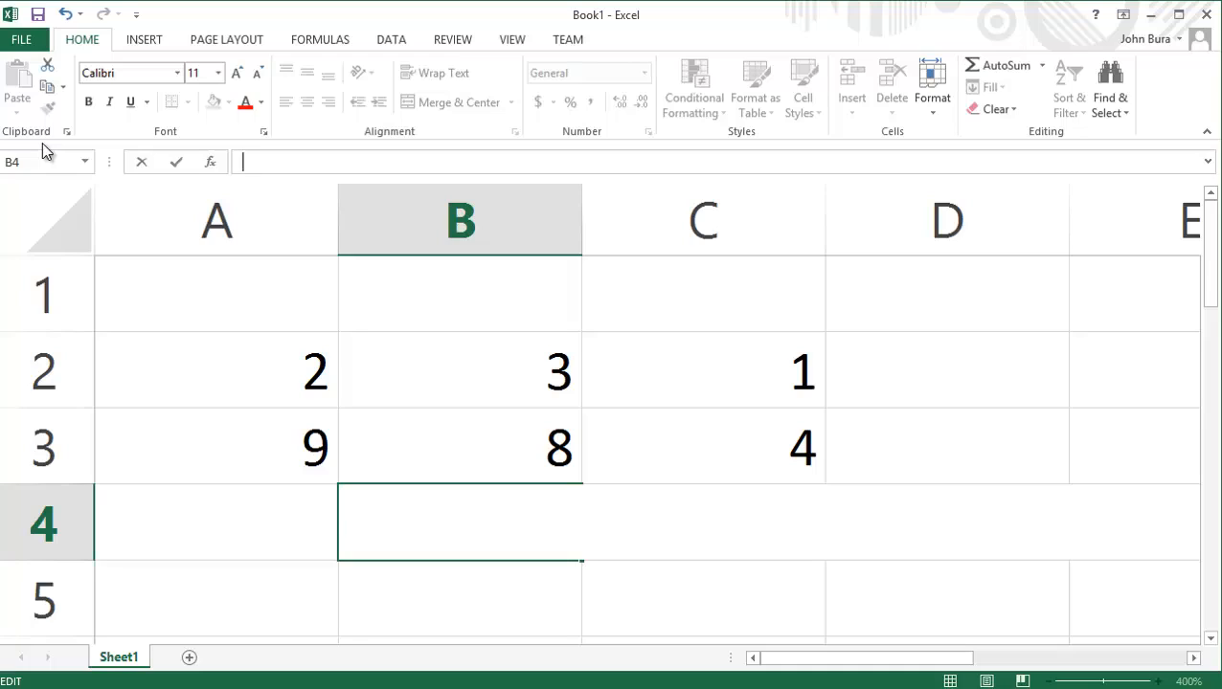
{"action": "type", "text": "="}
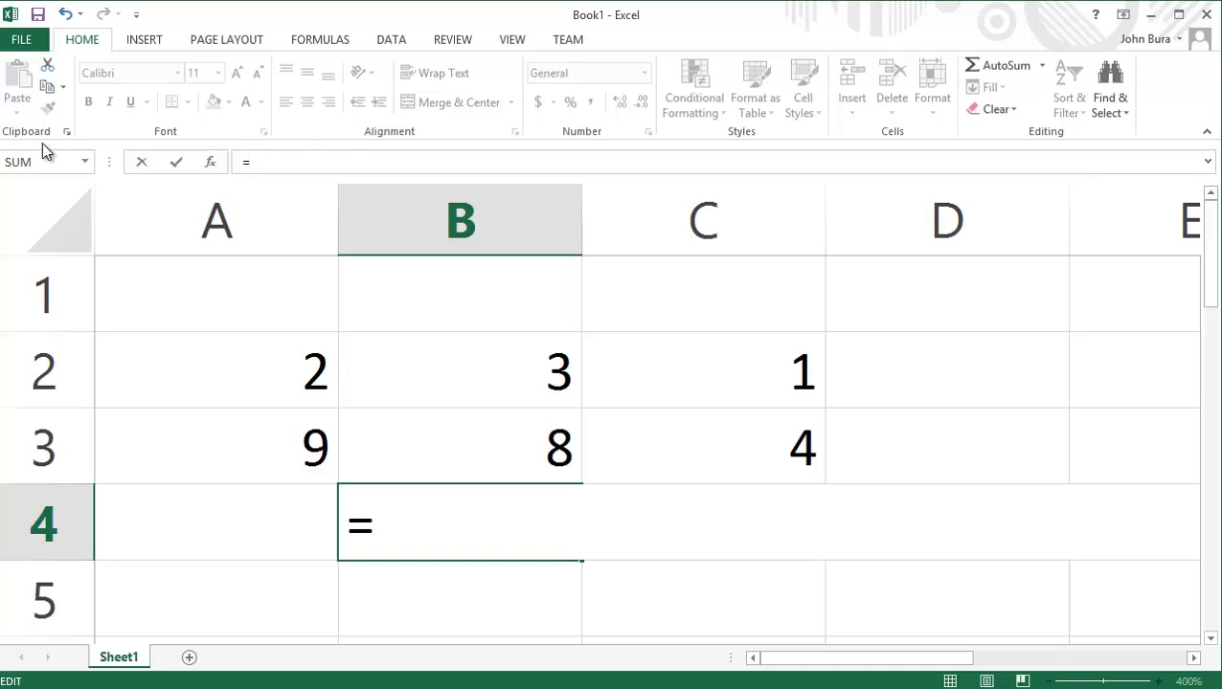
{"action": "type", "text": "av"}
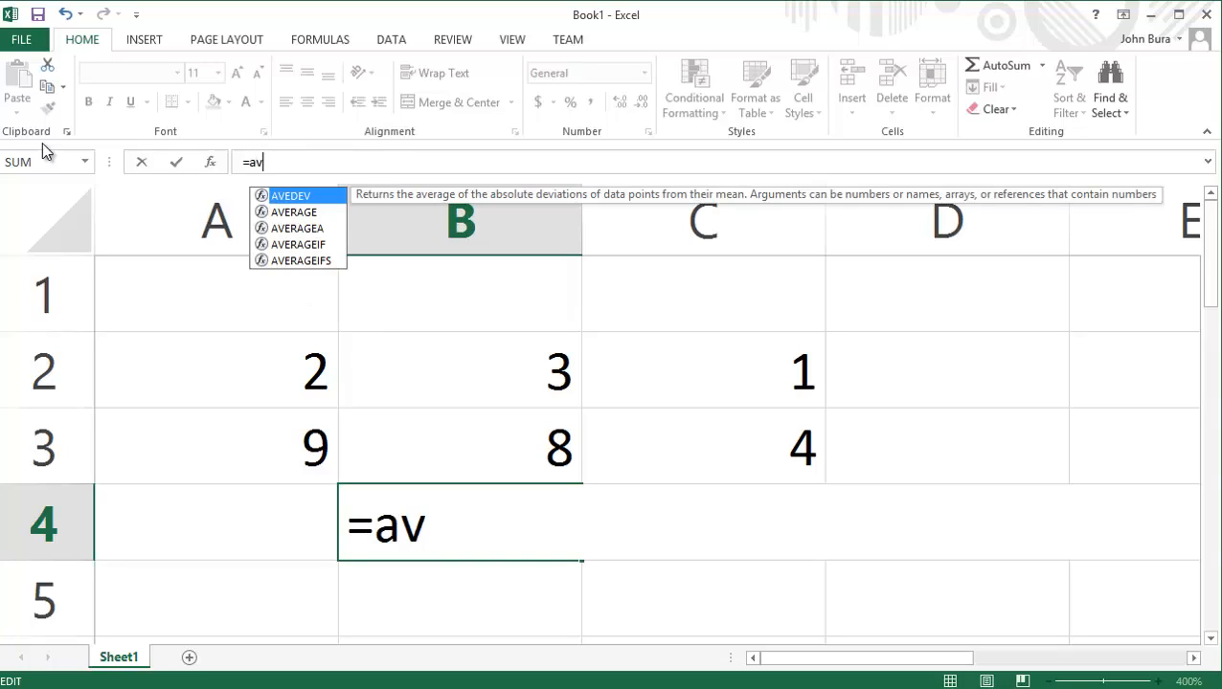
{"action": "type", "text": "er"}
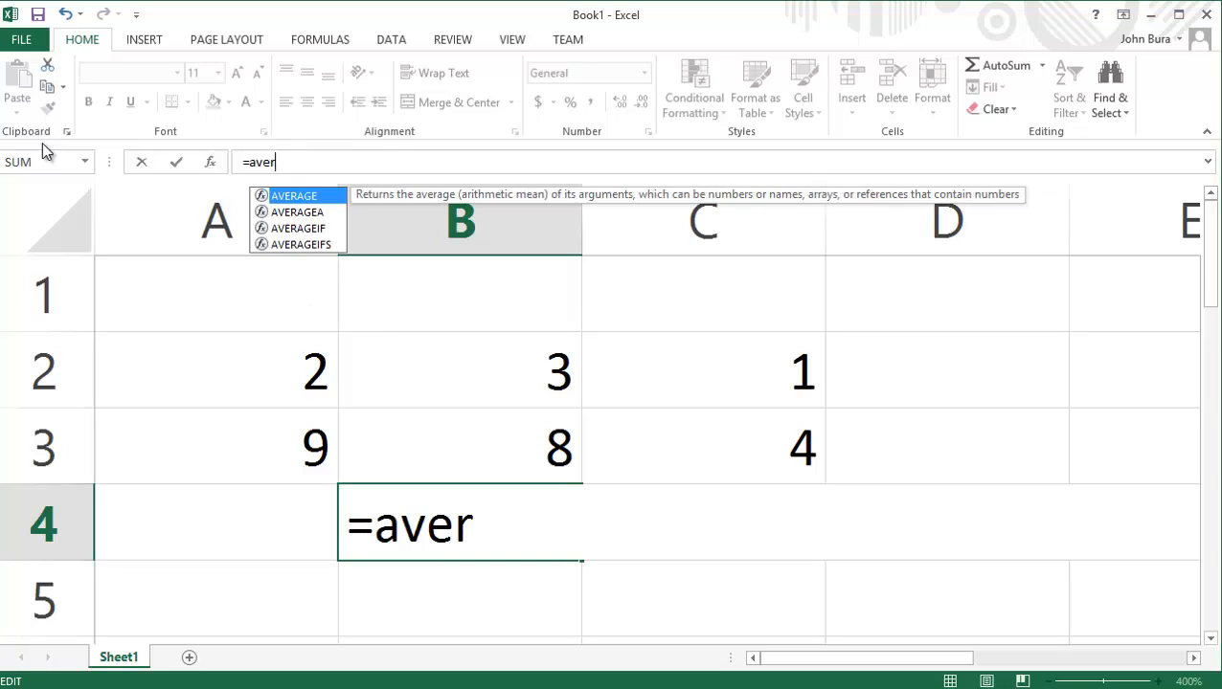
{"action": "key", "text": "Return"}
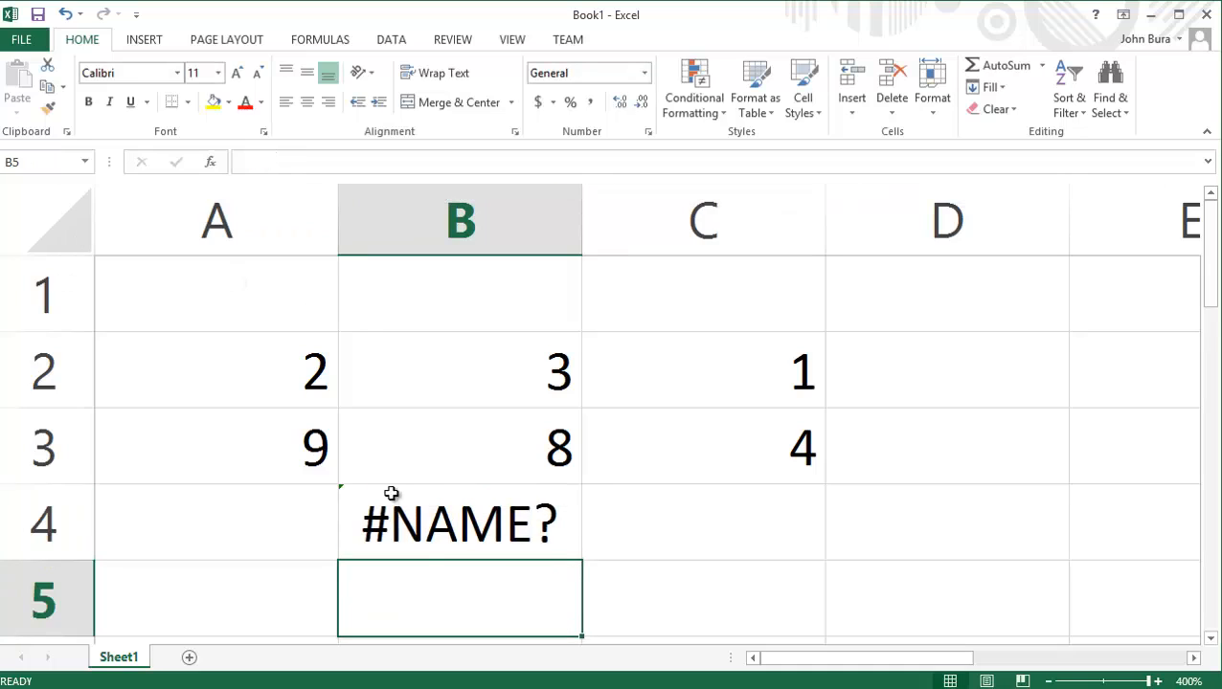
{"action": "left_click", "coordinate": [418, 547]}
{"action": "left_click", "coordinate": [340, 167]}
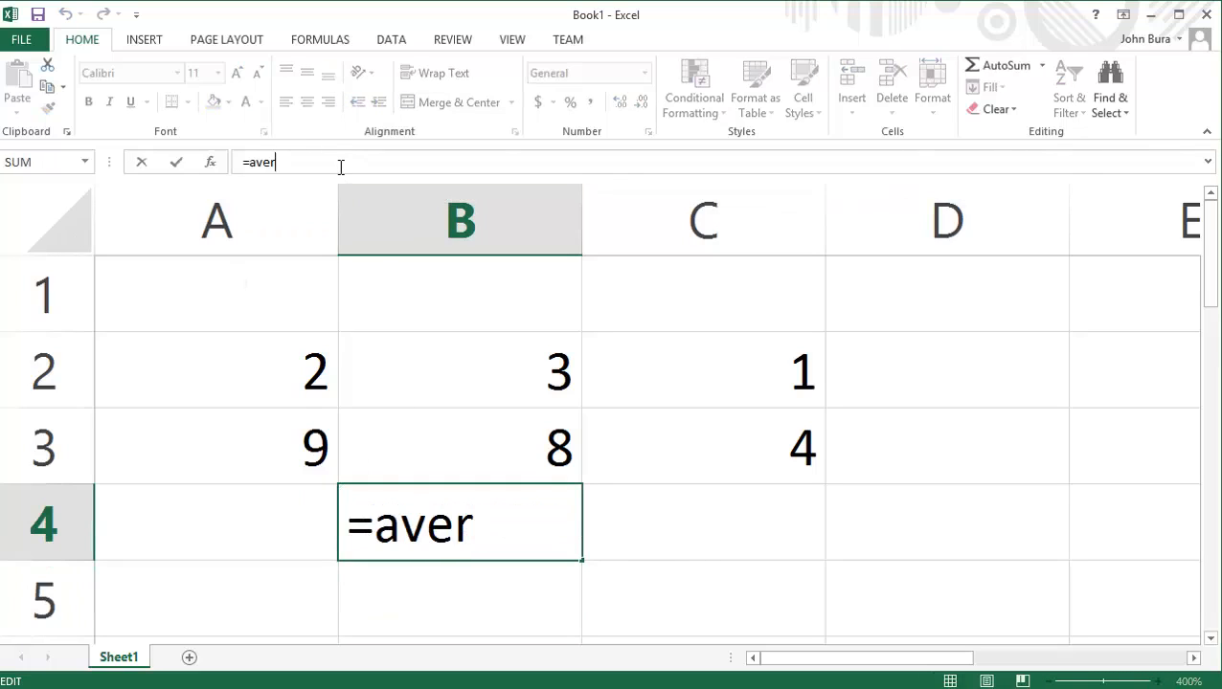
{"action": "key", "text": "BackSpace"}
{"action": "key", "text": "BackSpace"}
{"action": "key", "text": "BackSpace"}
{"action": "key", "text": "BackSpace"}
{"action": "key", "text": "BackSpace"}
{"action": "type", "text": "+"}
{"action": "key", "text": "BackSpace"}
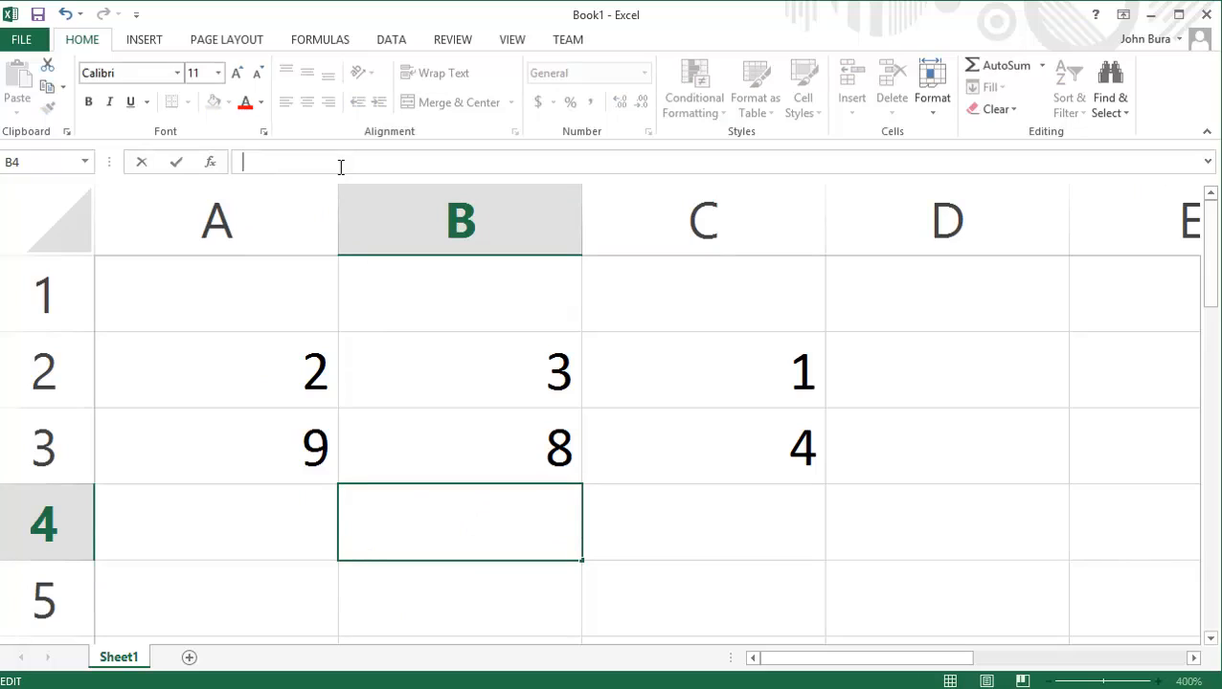
Enter the formula =AVERAGE(A2:C2)+SUM(A3:C3) in B4.
{"action": "type", "text": "=Average"}
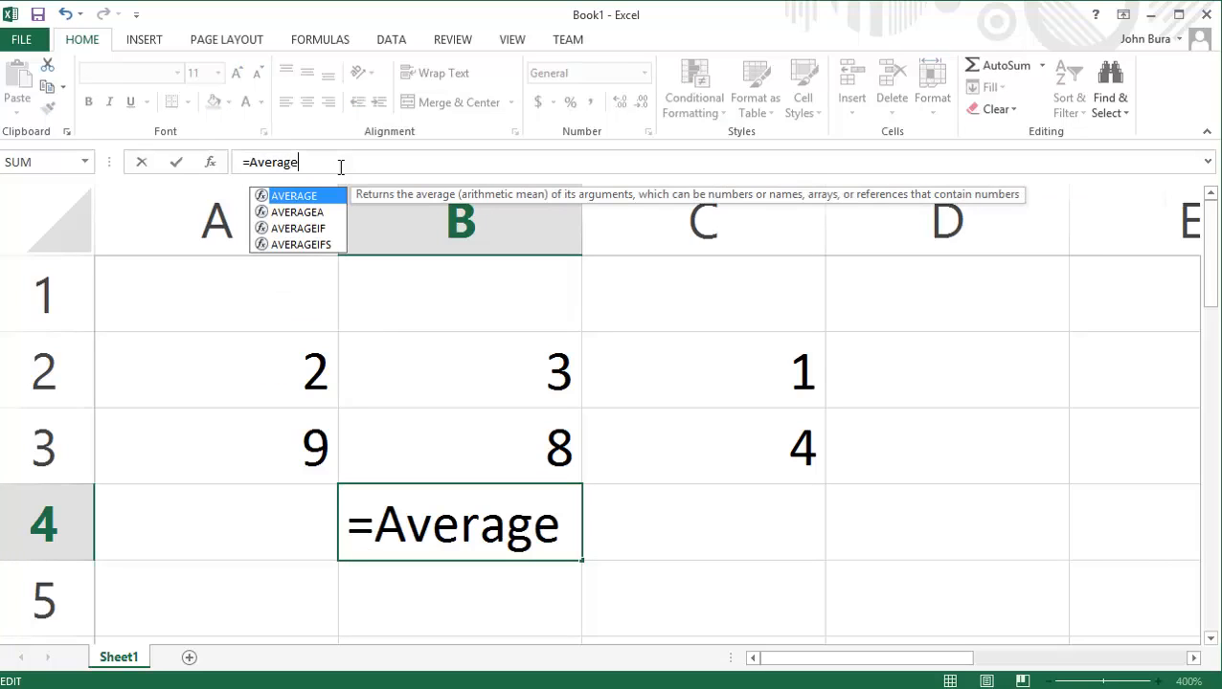
{"action": "type", "text": "("}
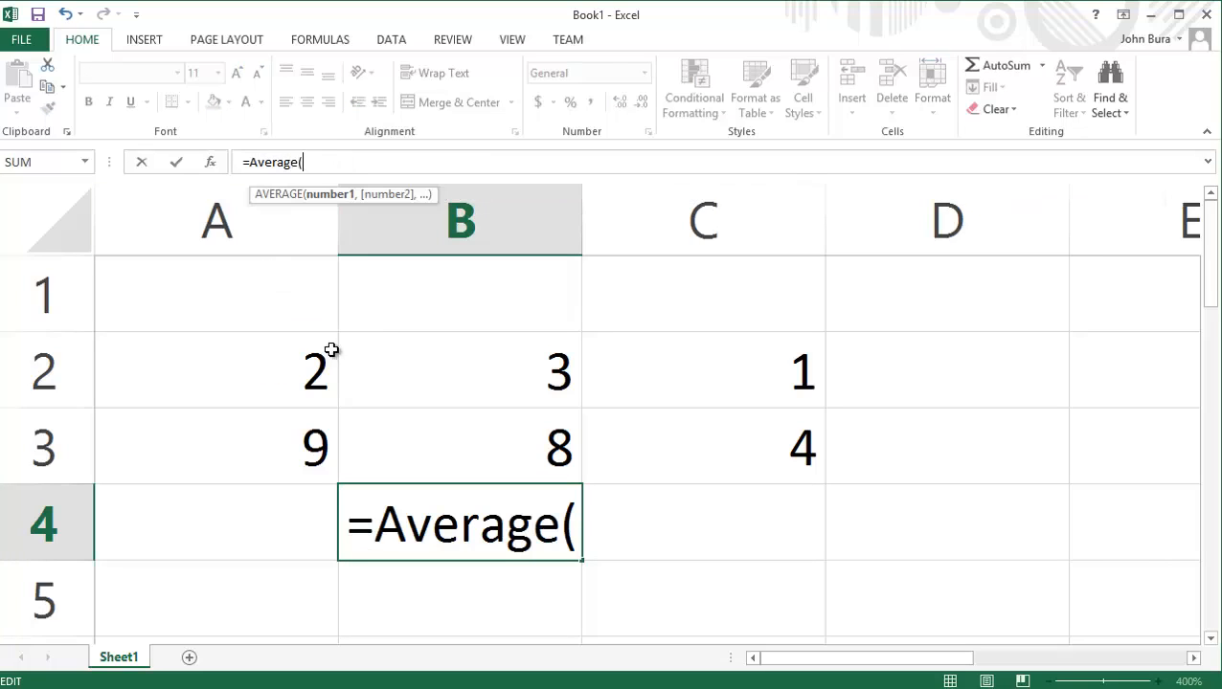
{"action": "left_click_drag", "start_coordinate": [311, 359], "coordinate": [755, 390]}
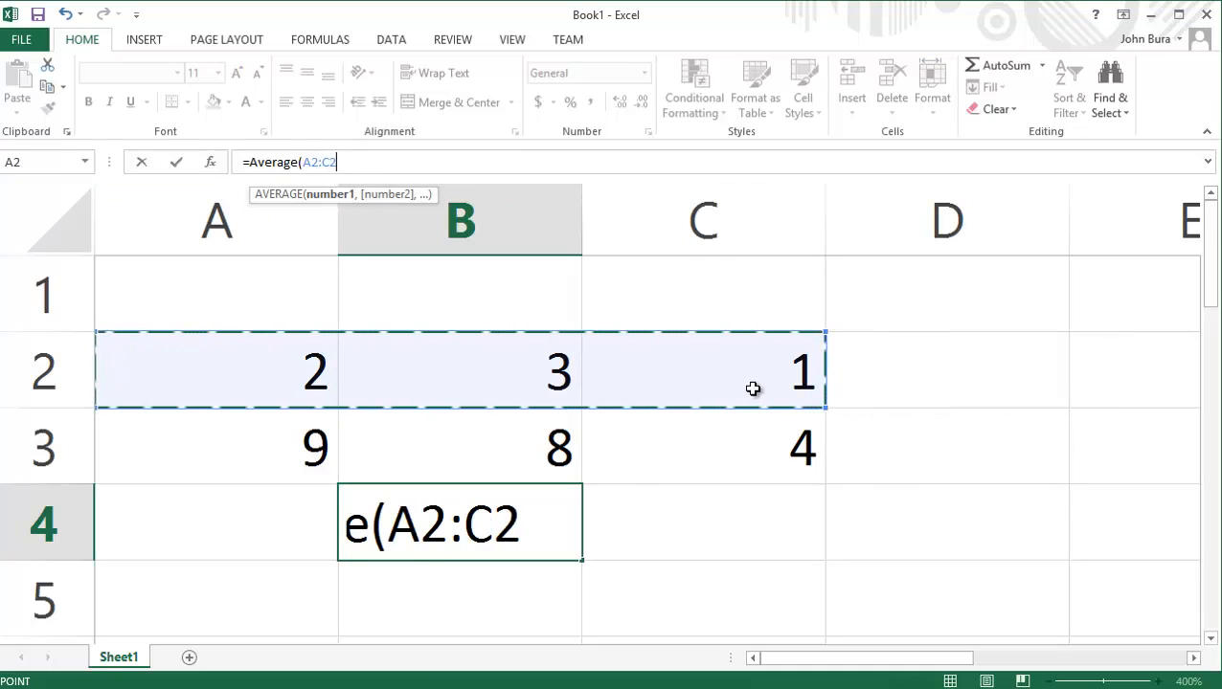
{"action": "type", "text": ")+"}
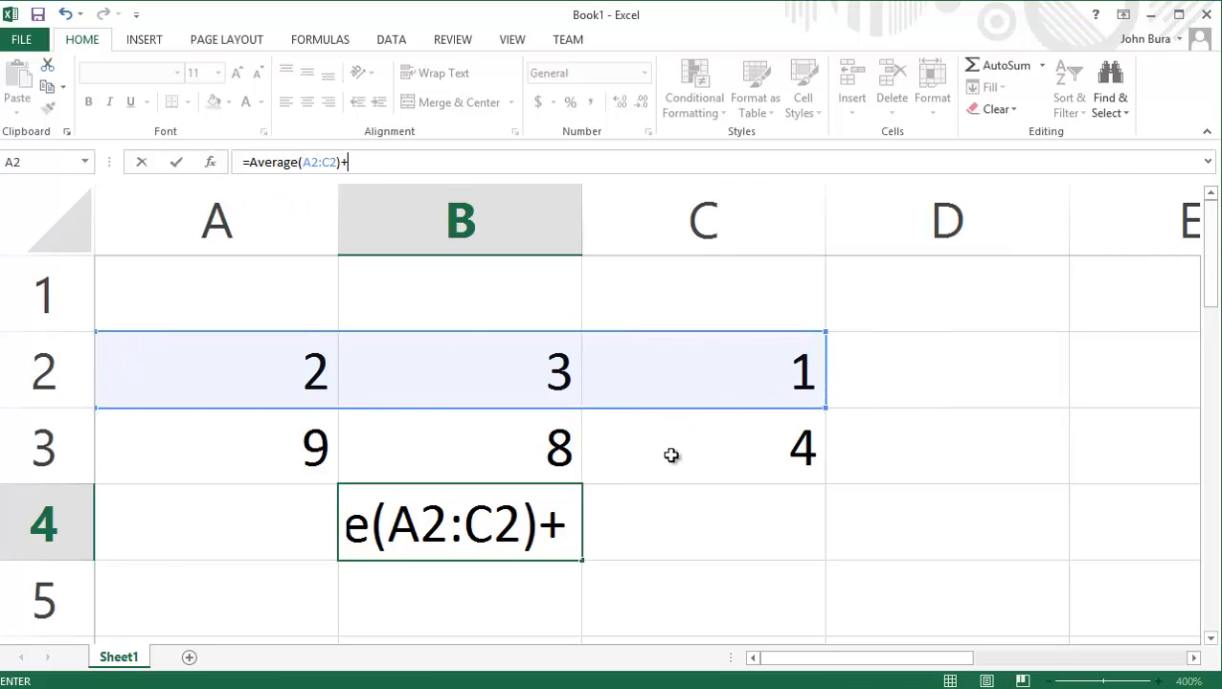
{"action": "type", "text": "sum("}
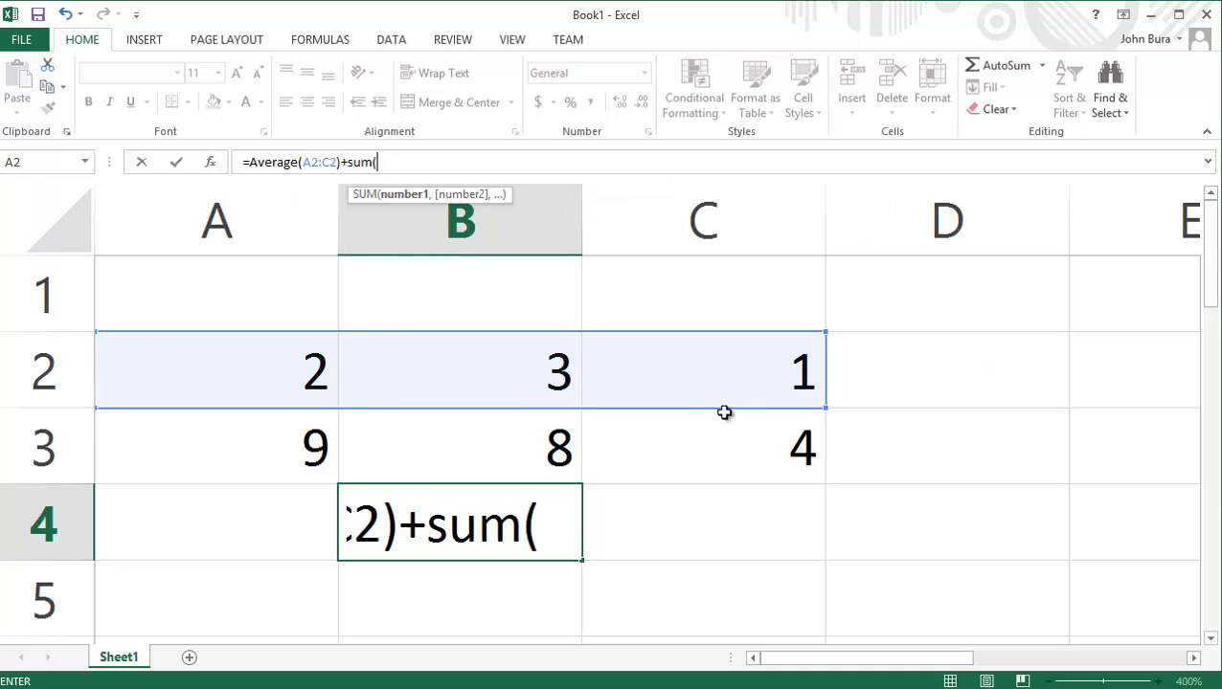
{"action": "left_click_drag", "start_coordinate": [281, 456], "coordinate": [664, 456]}
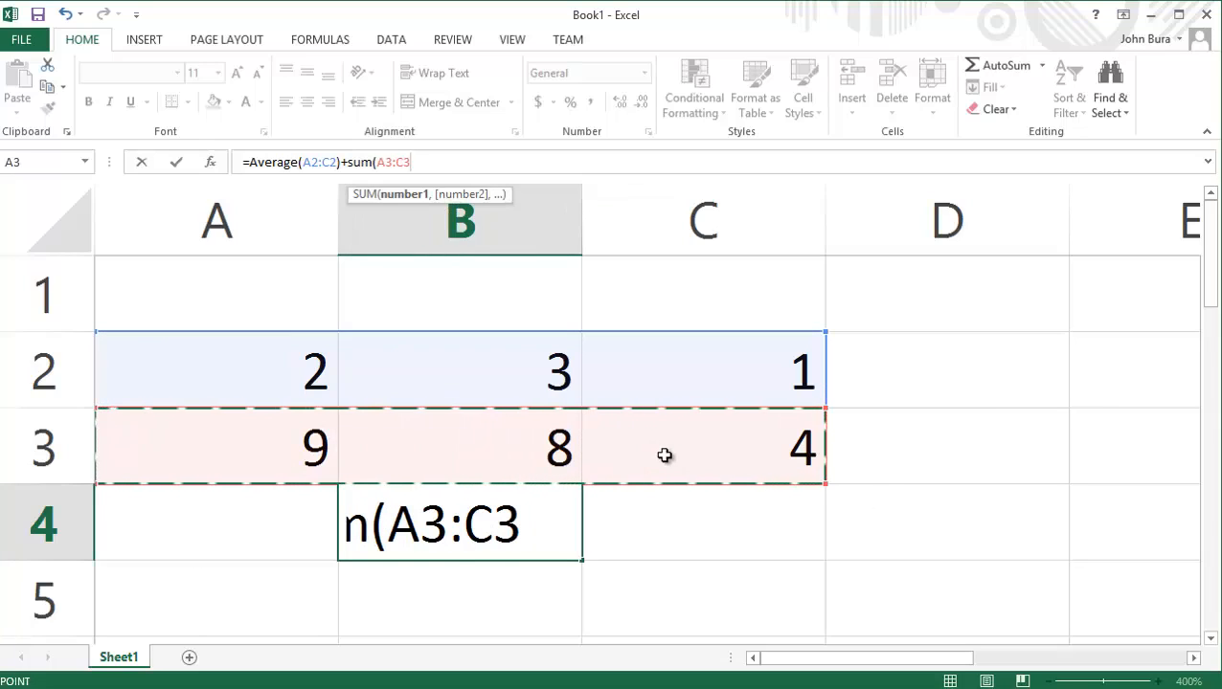
{"action": "type", "text": ")"}
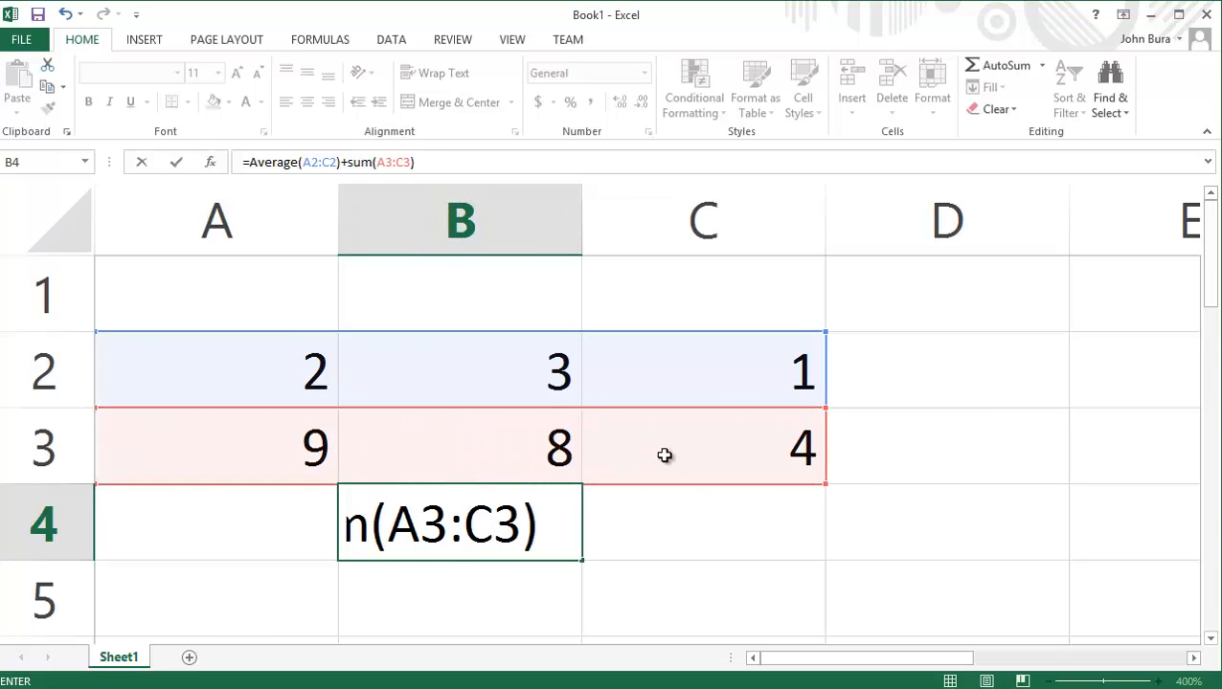
{"action": "key", "text": "Return"}
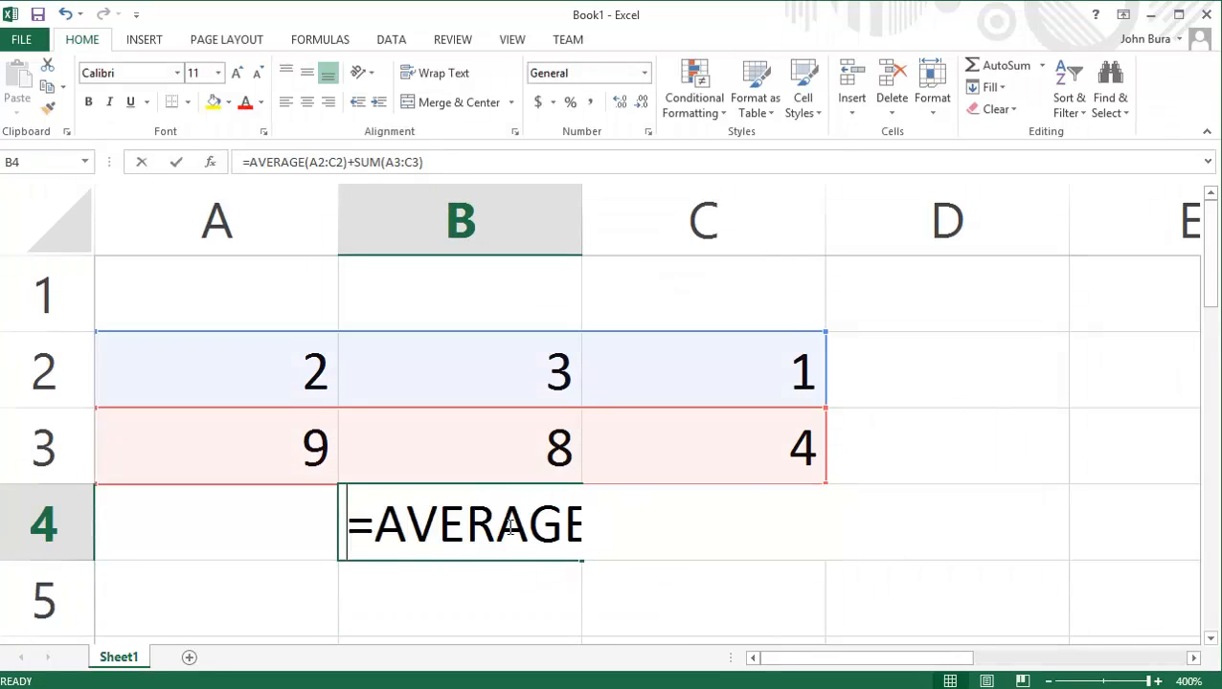
Clear the combined AVERAGE and SUM formula from B4 and begin a new formula there with =abs.
{"action": "double_click", "coordinate": [510, 524]}
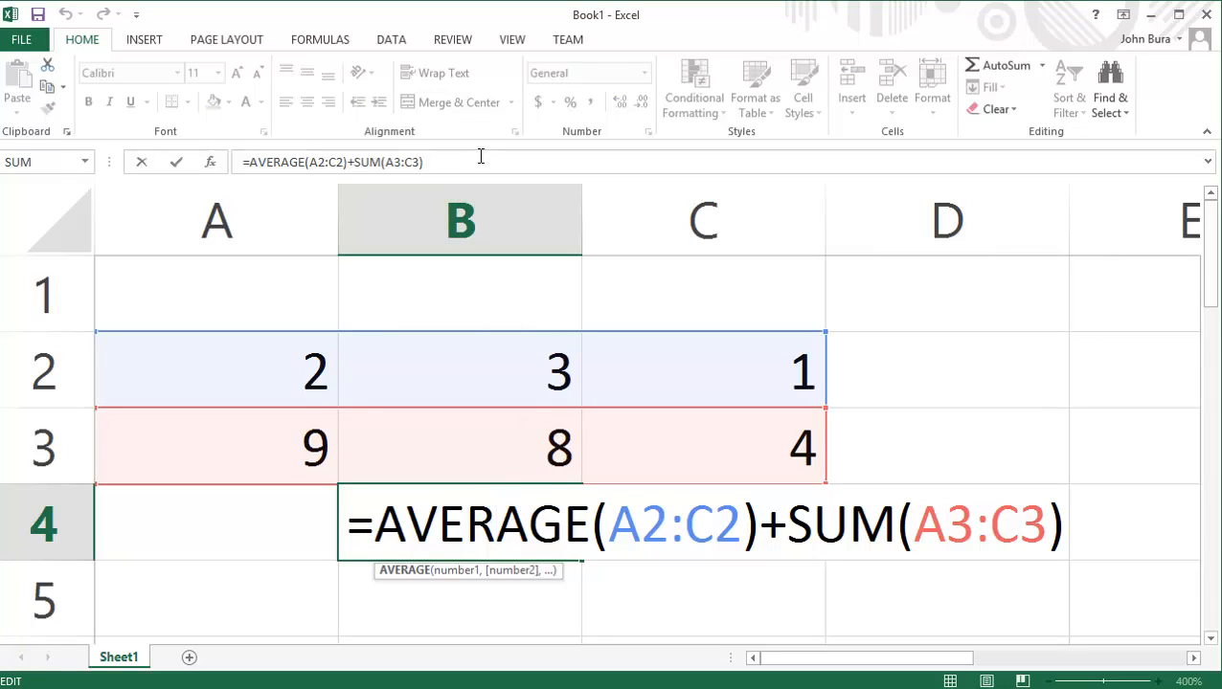
{"action": "left_click_drag", "start_coordinate": [489, 162], "coordinate": [122, 153]}
{"action": "key", "text": "BackSpace"}
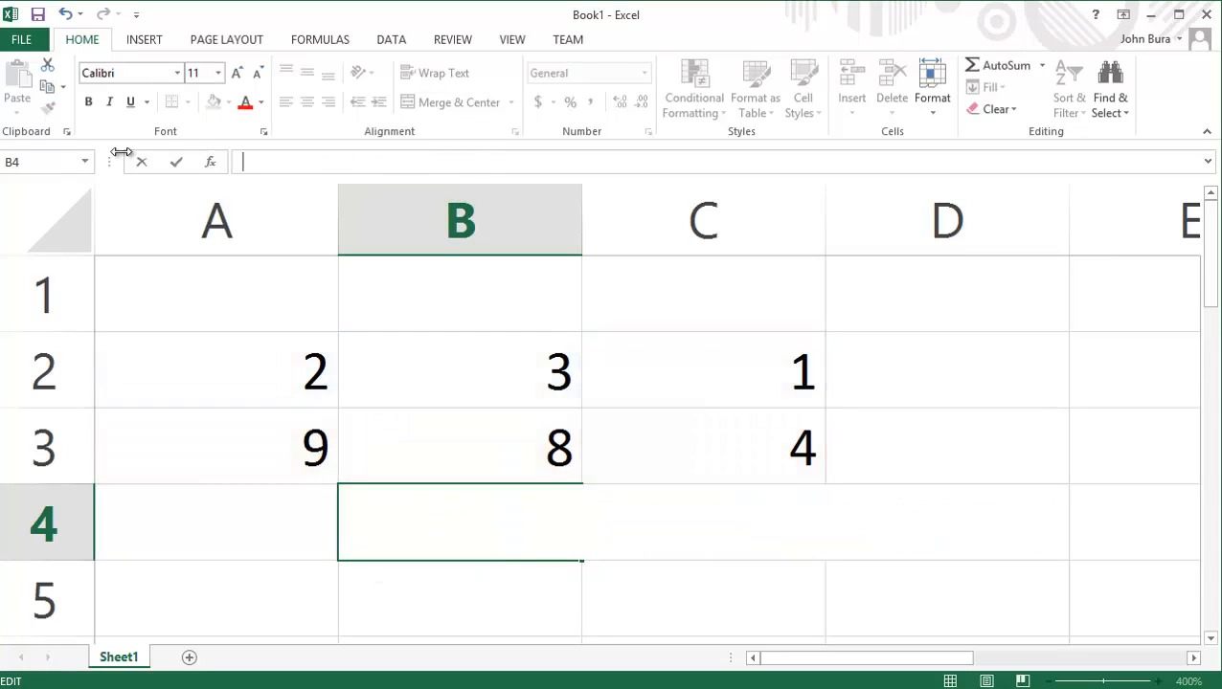
{"action": "type", "text": "="}
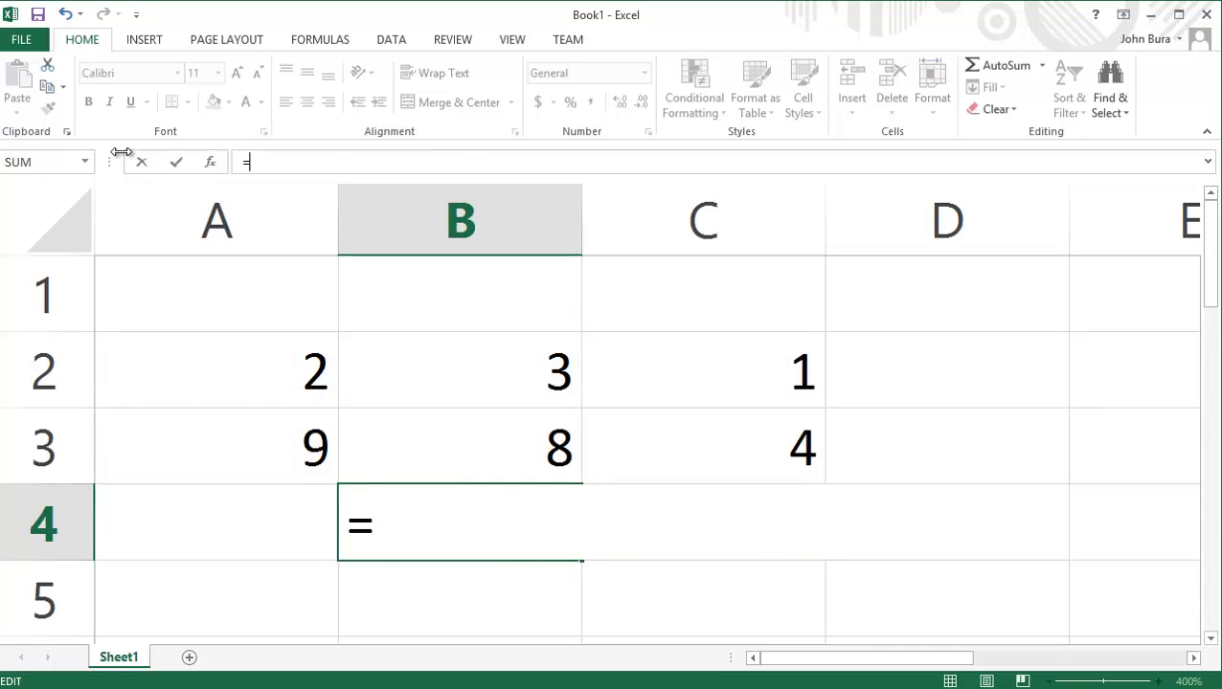
{"action": "type", "text": "abs"}
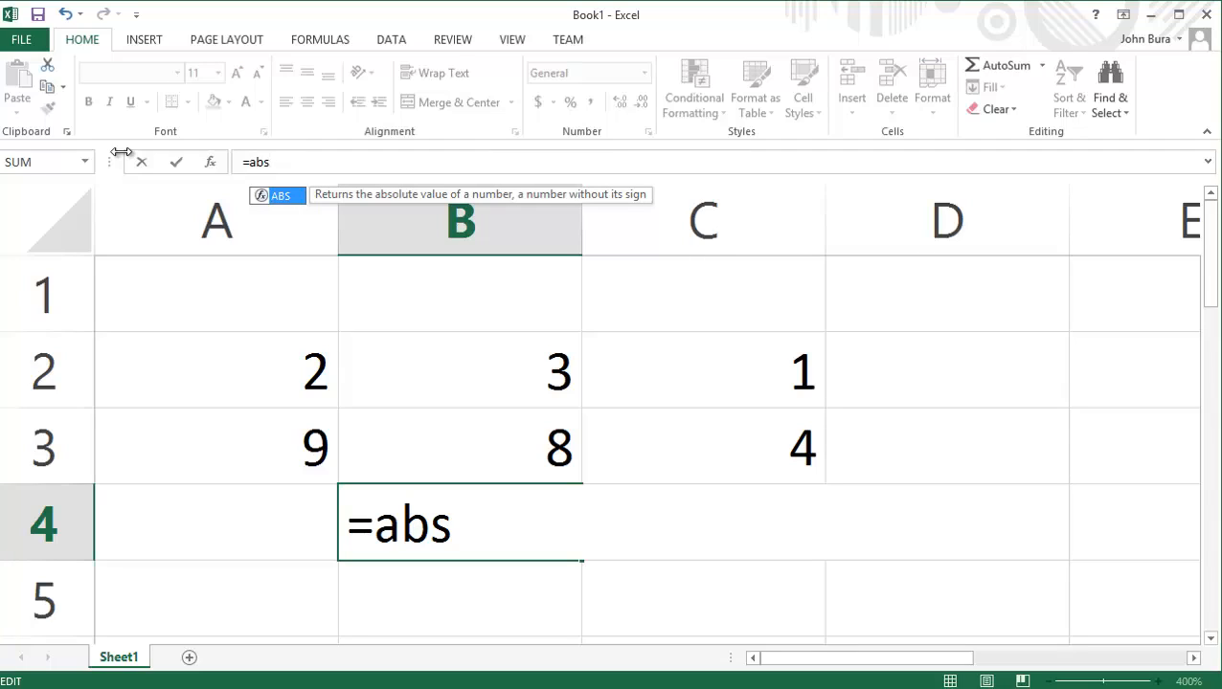
Set C2 to -1 and complete the B4 formula as =ABS(C2).
{"action": "left_click", "coordinate": [737, 345]}
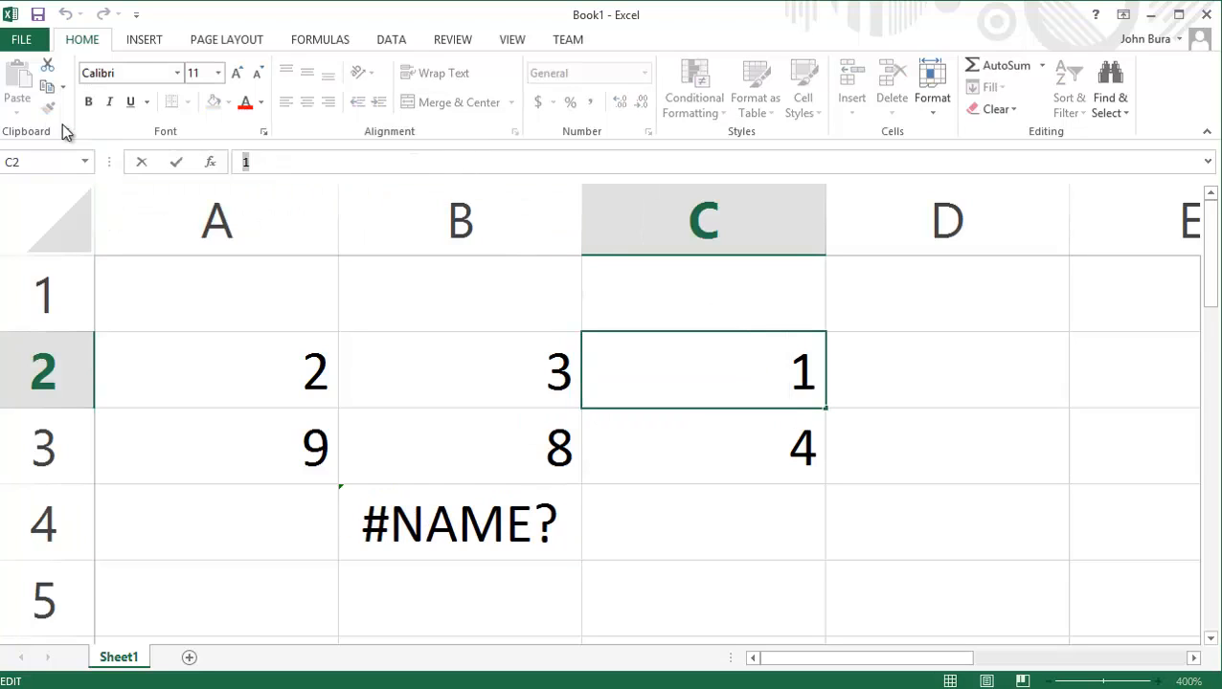
{"action": "type", "text": "-1"}
{"action": "double_click", "coordinate": [443, 530]}
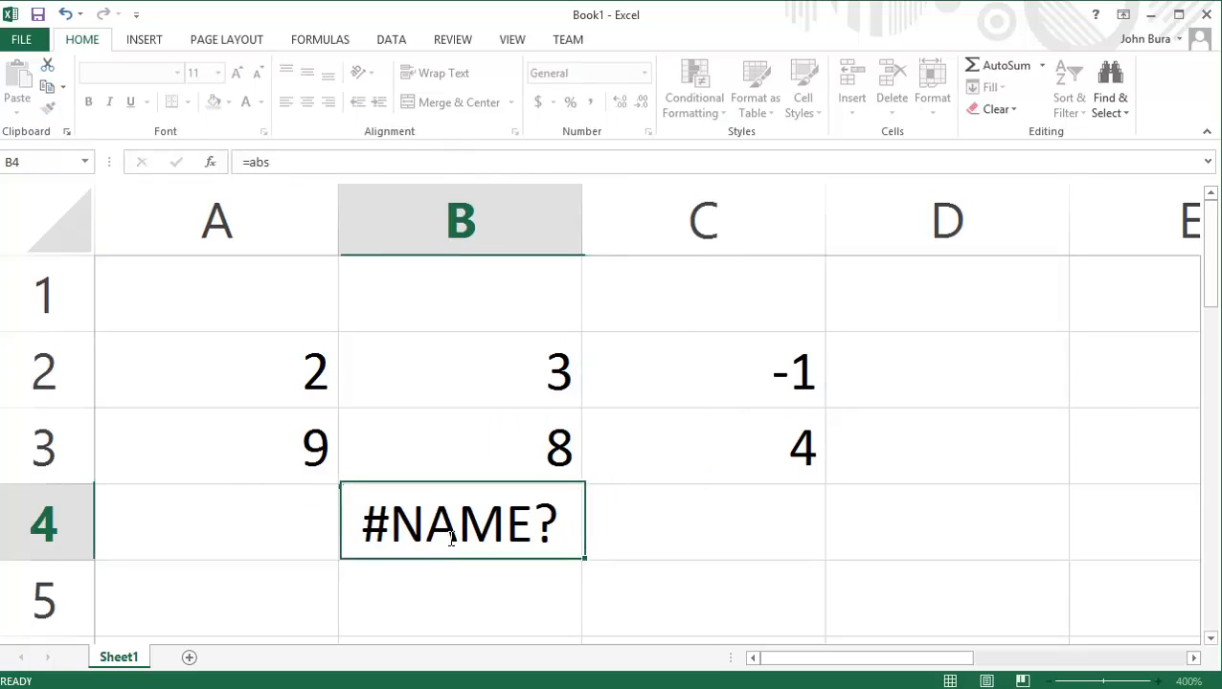
{"action": "type", "text": "("}
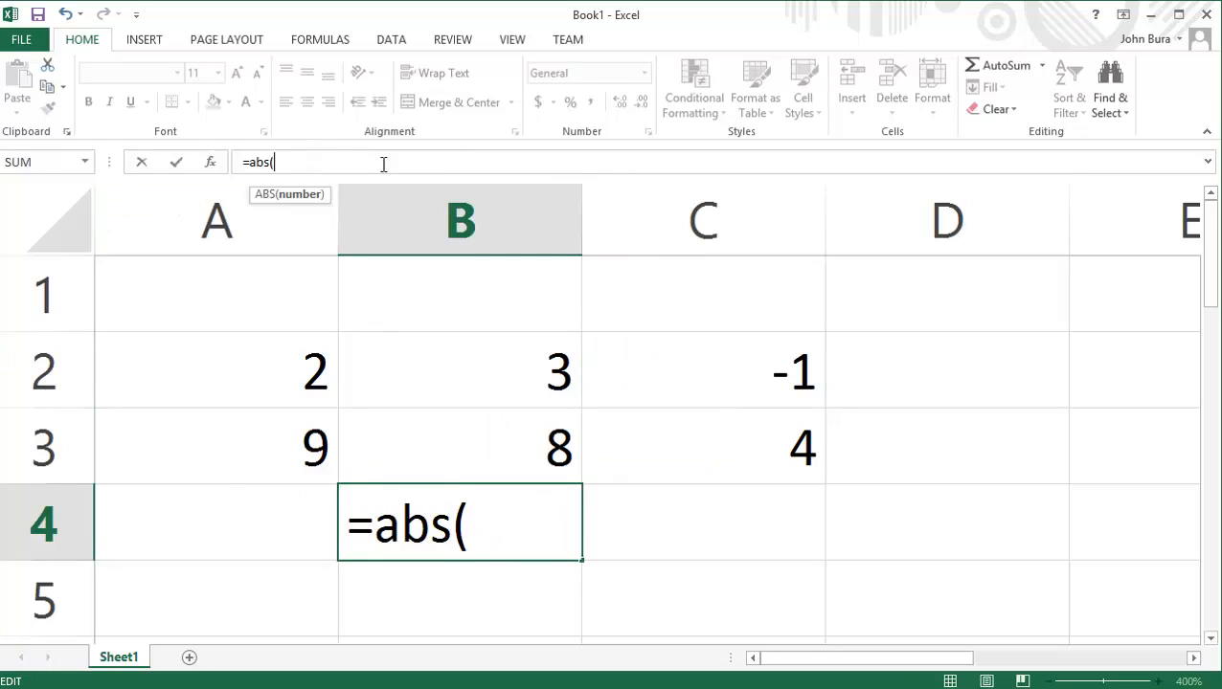
{"action": "left_click", "coordinate": [728, 366]}
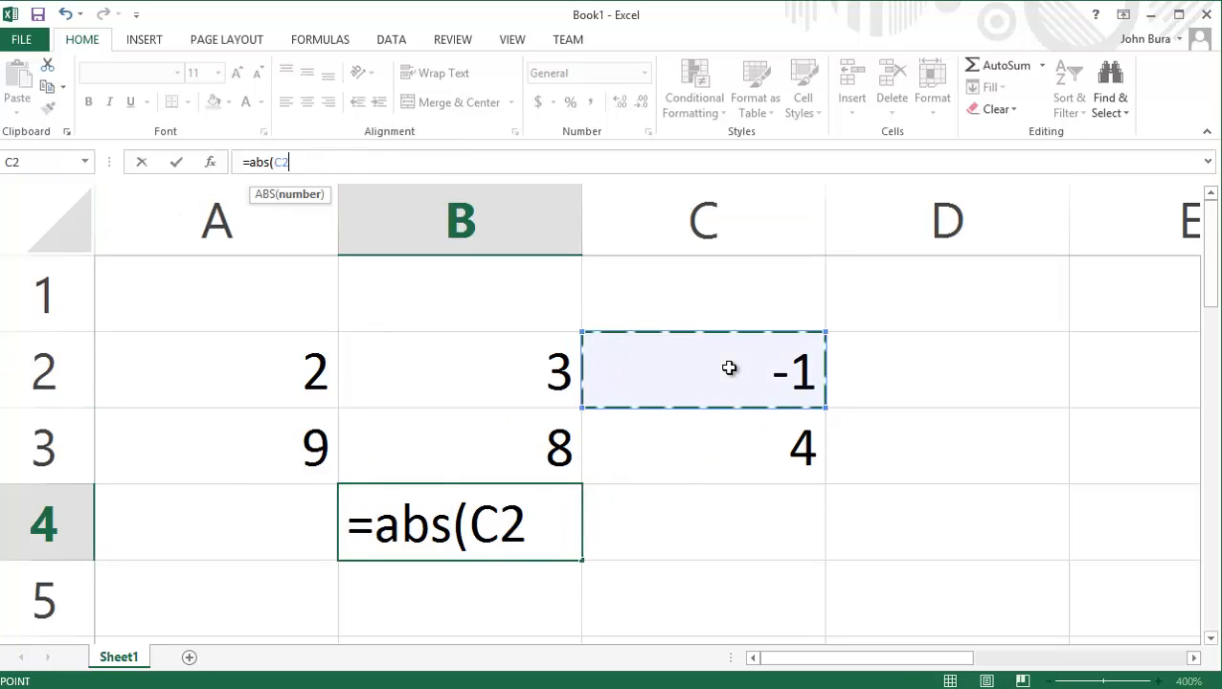
{"action": "type", "text": ")"}
{"action": "key", "text": "Return"}
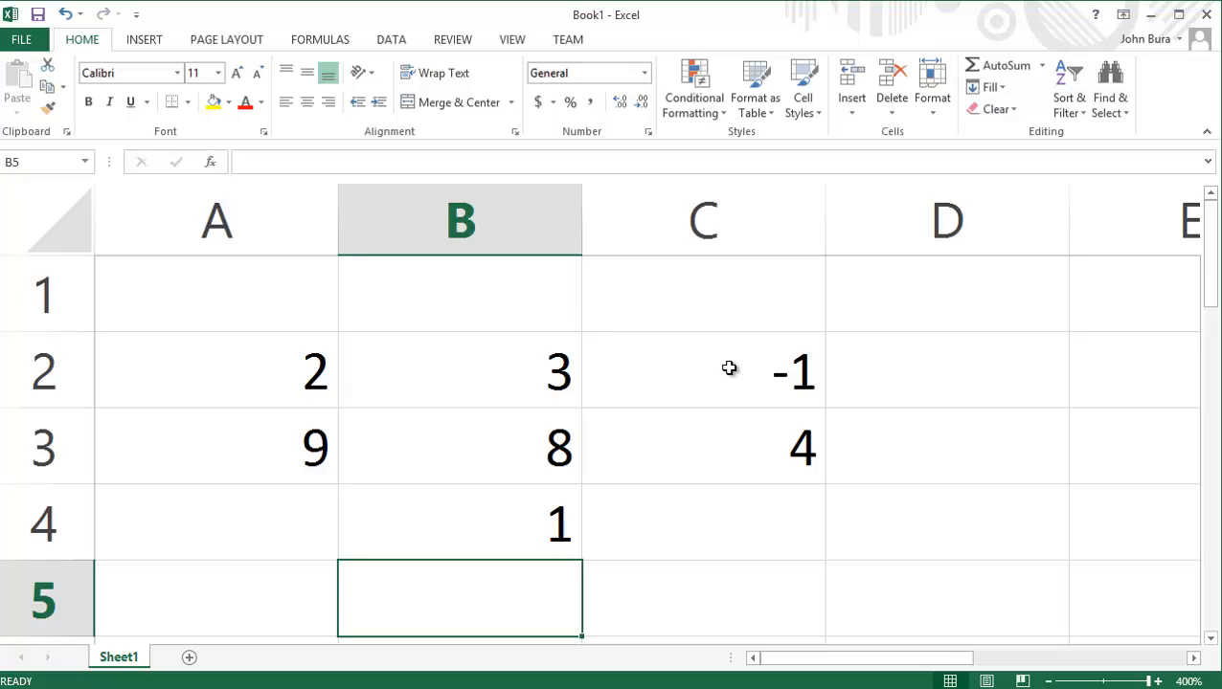
Cut the B4 formula back to =A and browse the suggested functions starting with A.
{"action": "left_click", "coordinate": [729, 368]}
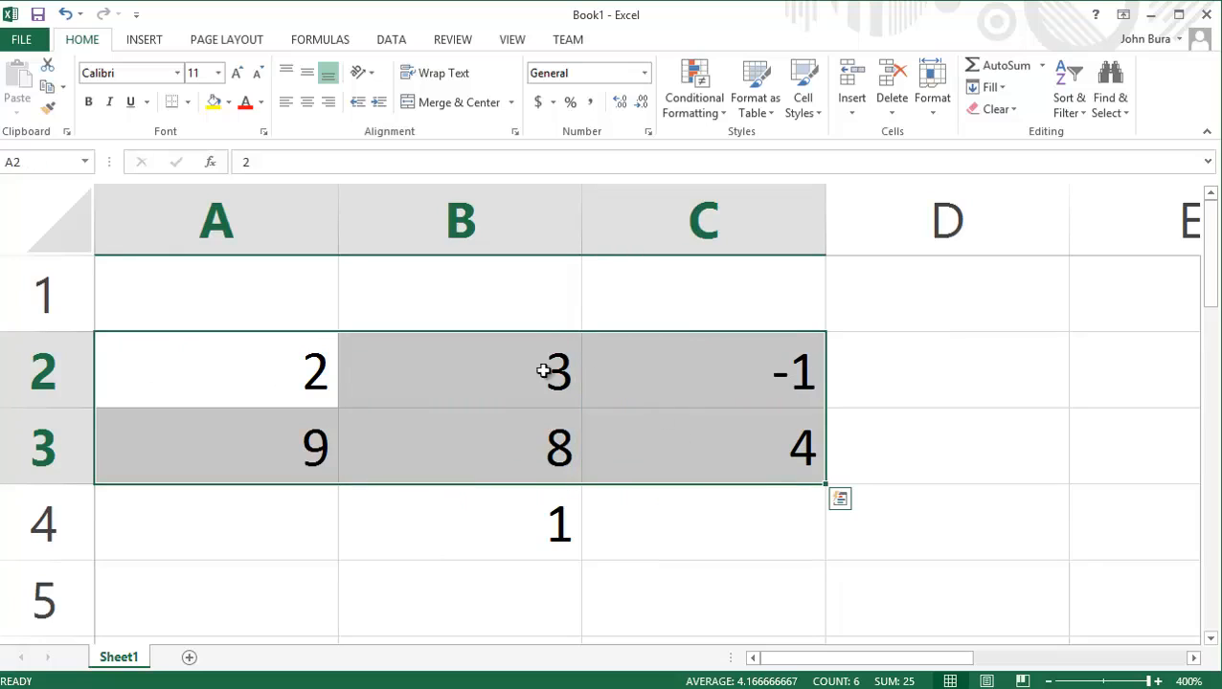
{"action": "double_click", "coordinate": [518, 533]}
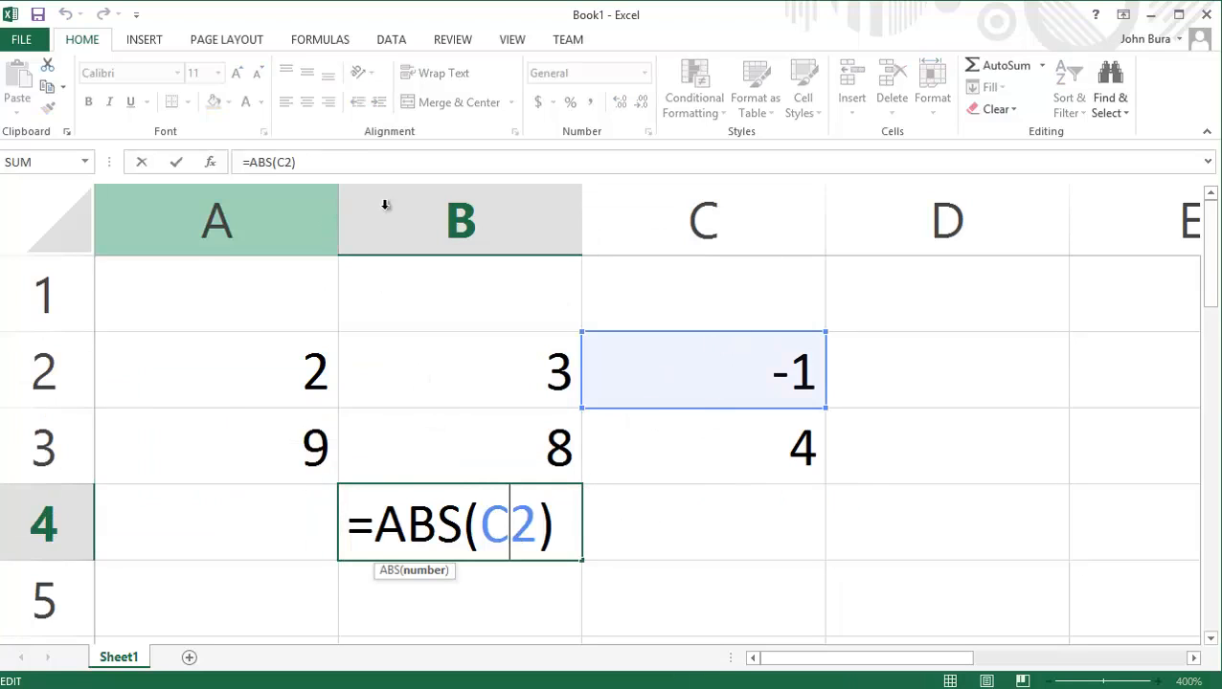
{"action": "left_click", "coordinate": [352, 165]}
{"action": "key", "text": "BackSpace"}
{"action": "key", "text": "BackSpace"}
{"action": "key", "text": "BackSpace"}
{"action": "key", "text": "BackSpace"}
{"action": "key", "text": "BackSpace"}
{"action": "key", "text": "BackSpace"}
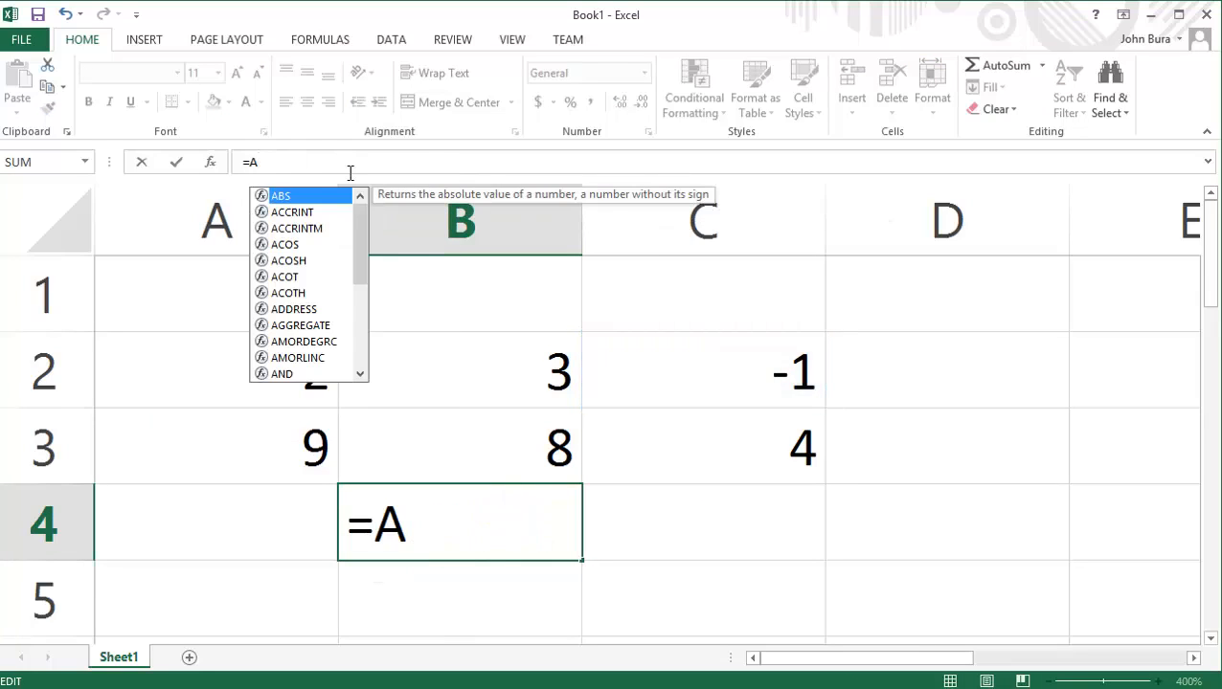
{"action": "left_click_drag", "start_coordinate": [362, 224], "coordinate": [301, 204]}
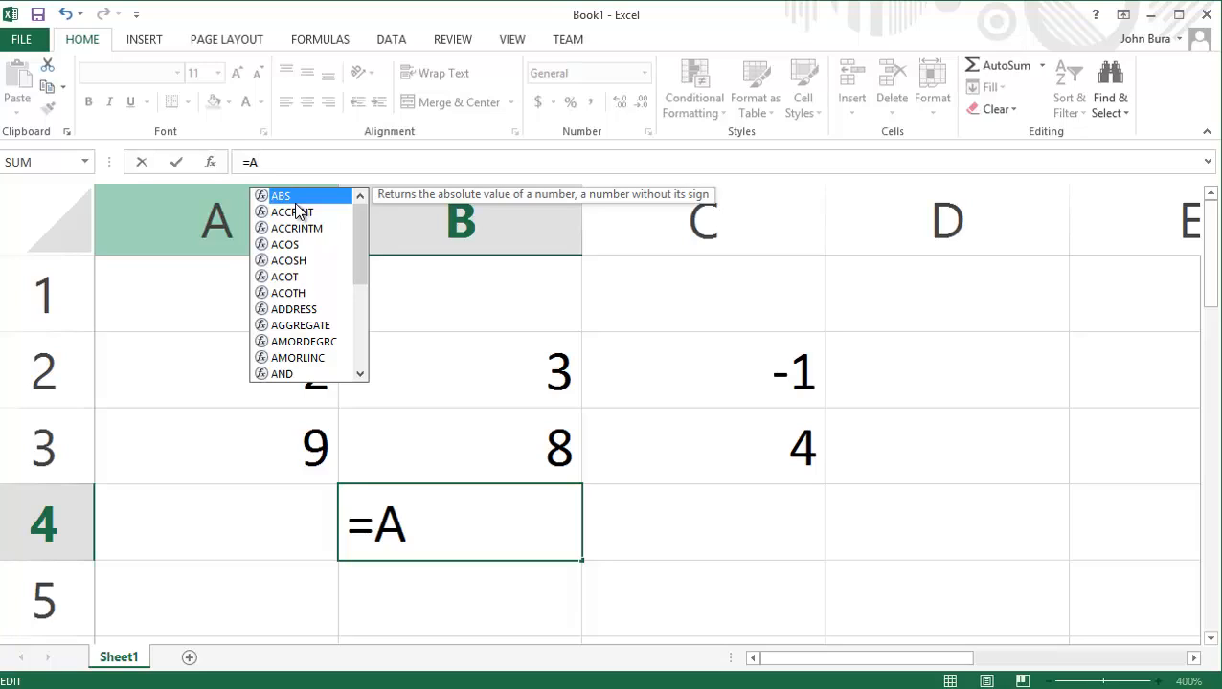
{"action": "key", "text": "BackSpace"}
{"action": "type", "text": "ave"}
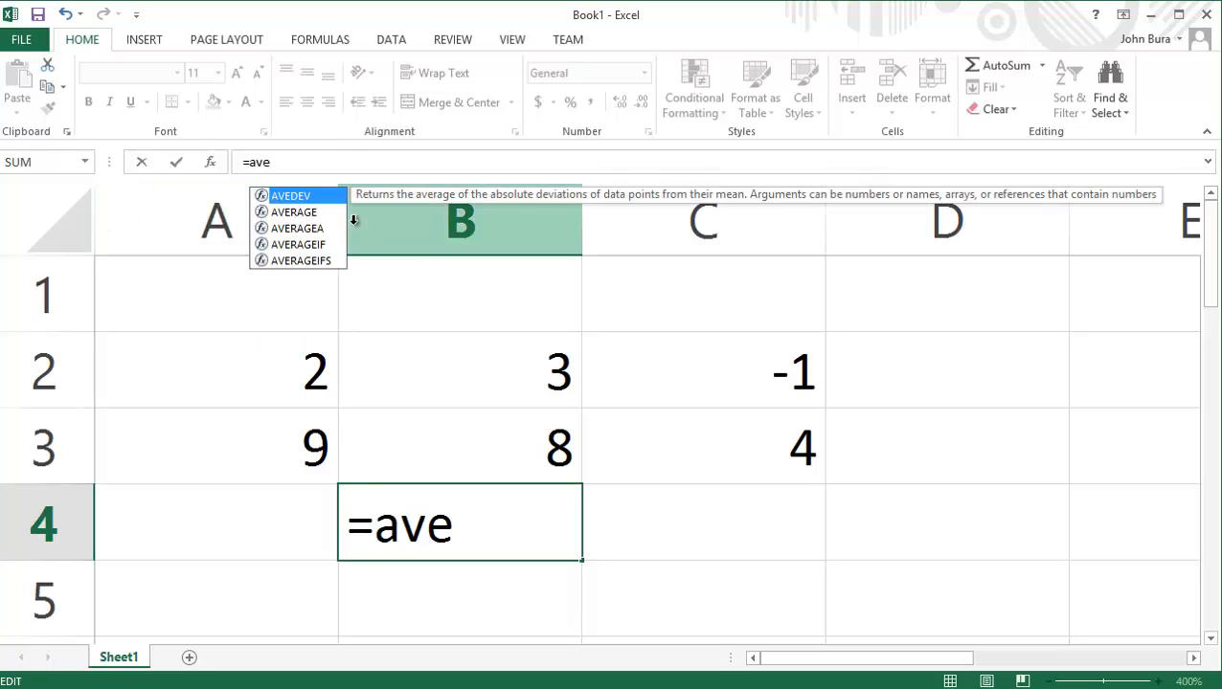
{"action": "key", "text": "Down"}
{"action": "key", "text": "BackSpace"}
{"action": "key", "text": "BackSpace"}
{"action": "key", "text": "BackSpace"}
{"action": "key", "text": "BackSpace"}
{"action": "type", "text": "+"}
{"action": "key", "text": "BackSpace"}
{"action": "type", "text": "=avgt"}
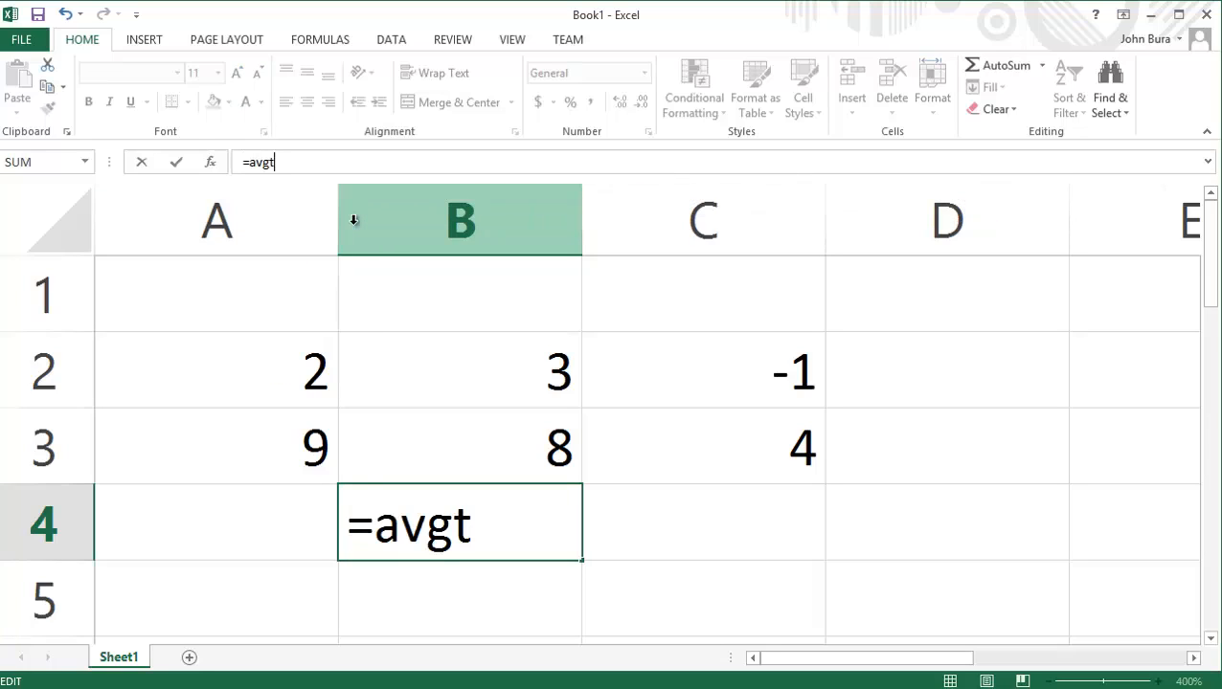
{"action": "key", "text": "BackSpace"}
{"action": "key", "text": "BackSpace"}
{"action": "key", "text": "BackSpace"}
{"action": "key", "text": "BackSpace"}
{"action": "key", "text": "BackSpace"}
Enter the formula =AVERAGE(A2:C2) in B4.
{"action": "type", "text": "="}
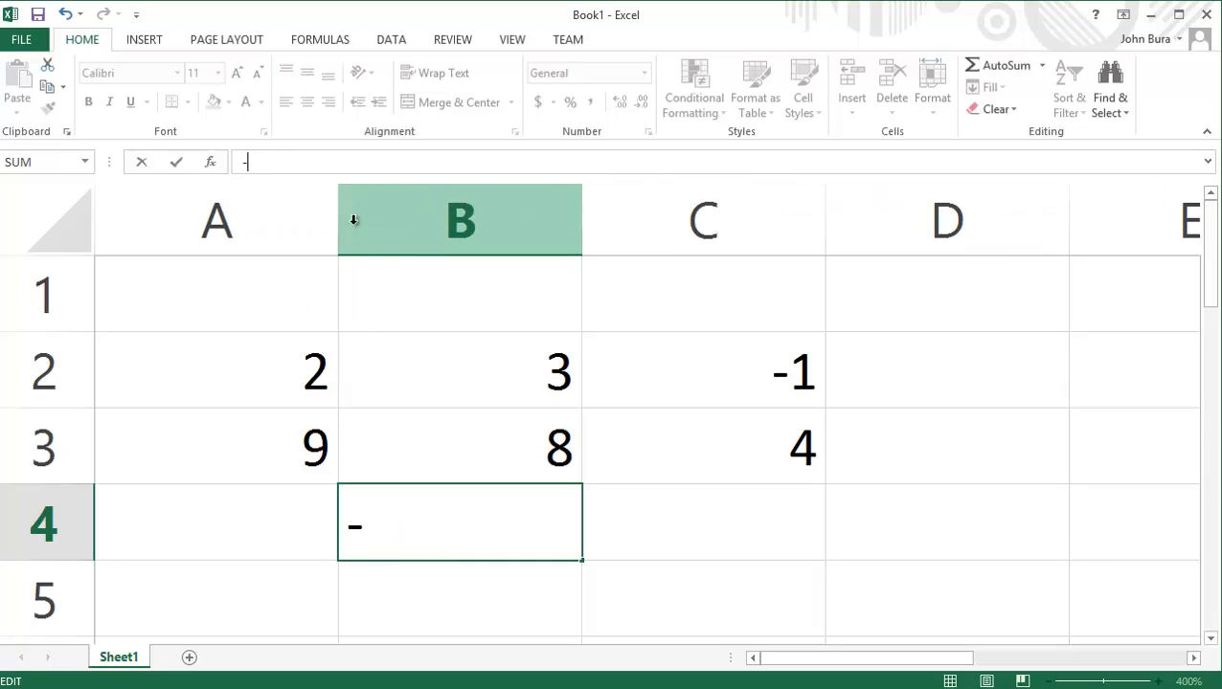
{"action": "type", "text": "Ava"}
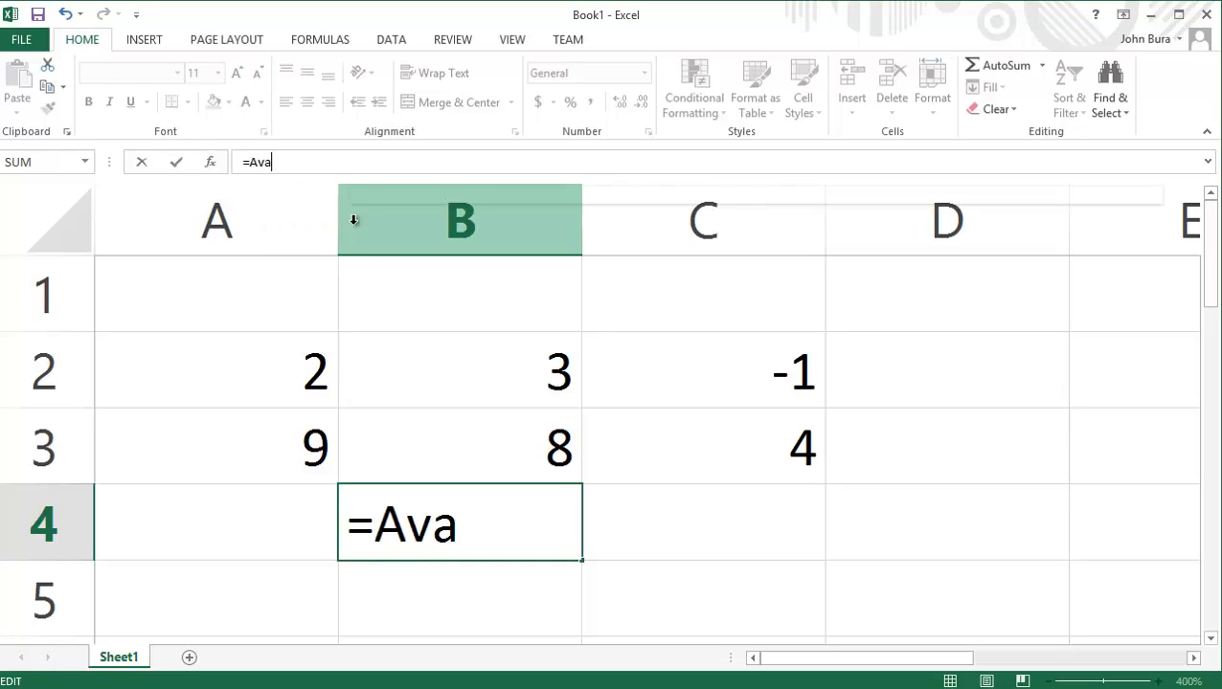
{"action": "key", "text": "BackSpace"}
{"action": "key", "text": "BackSpace"}
{"action": "type", "text": "verage"}
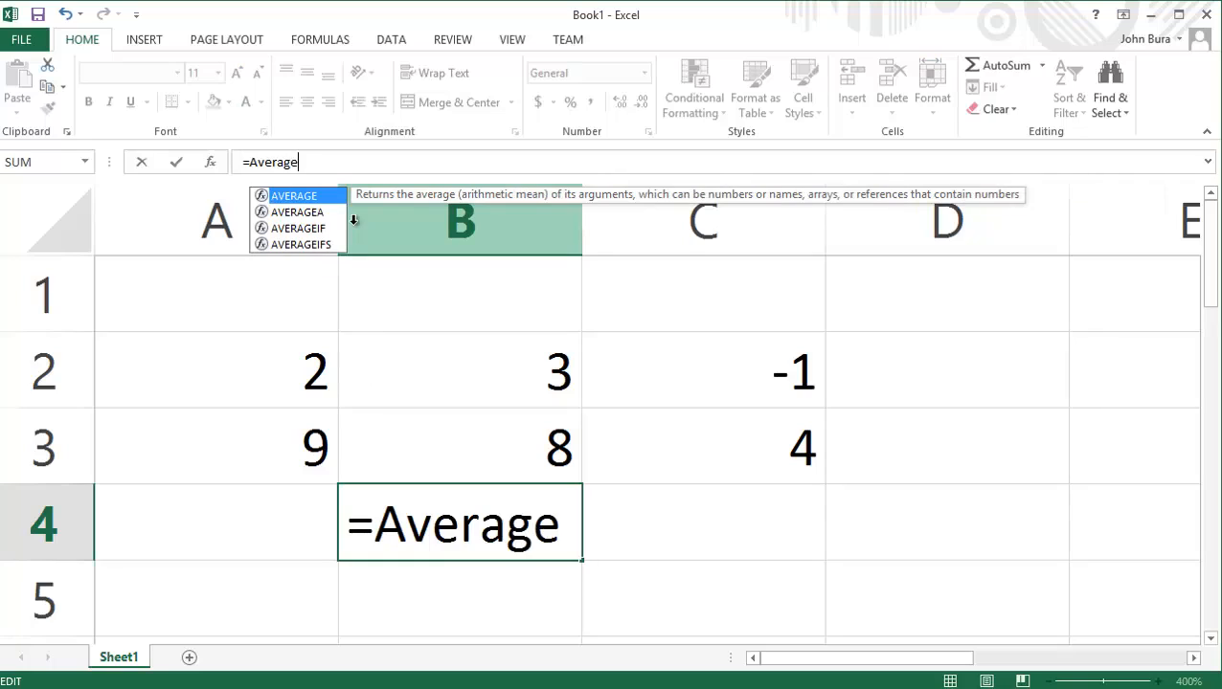
{"action": "type", "text": "("}
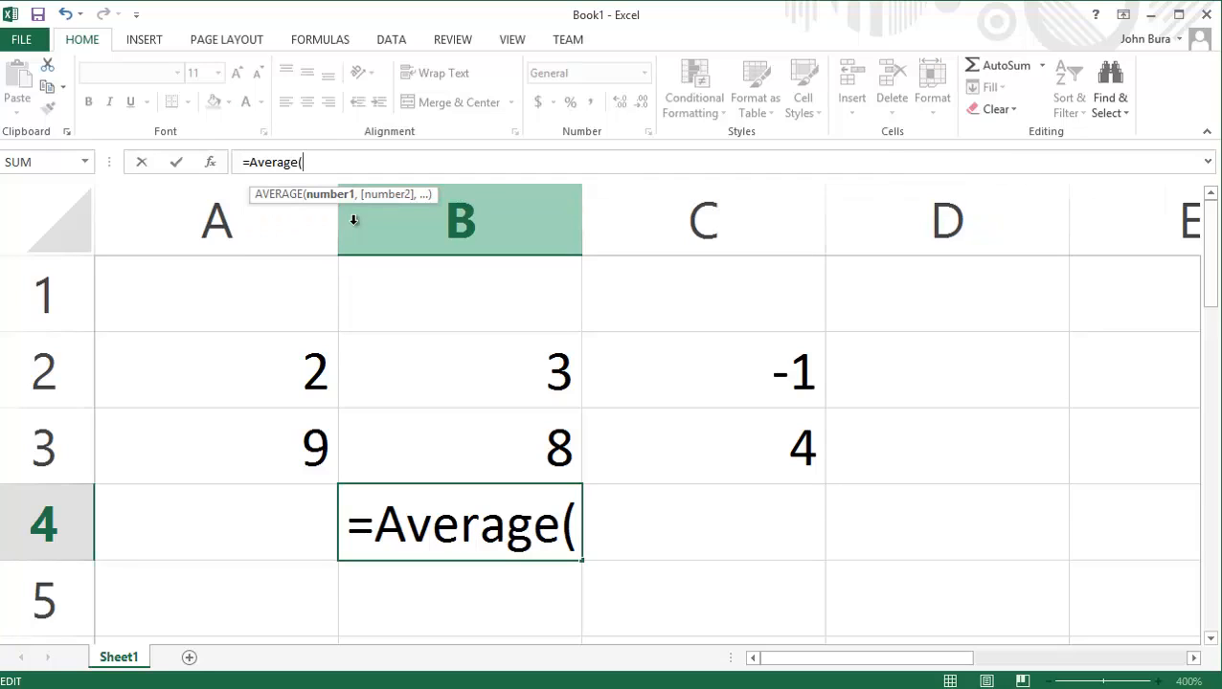
{"action": "left_click_drag", "start_coordinate": [278, 370], "coordinate": [785, 382]}
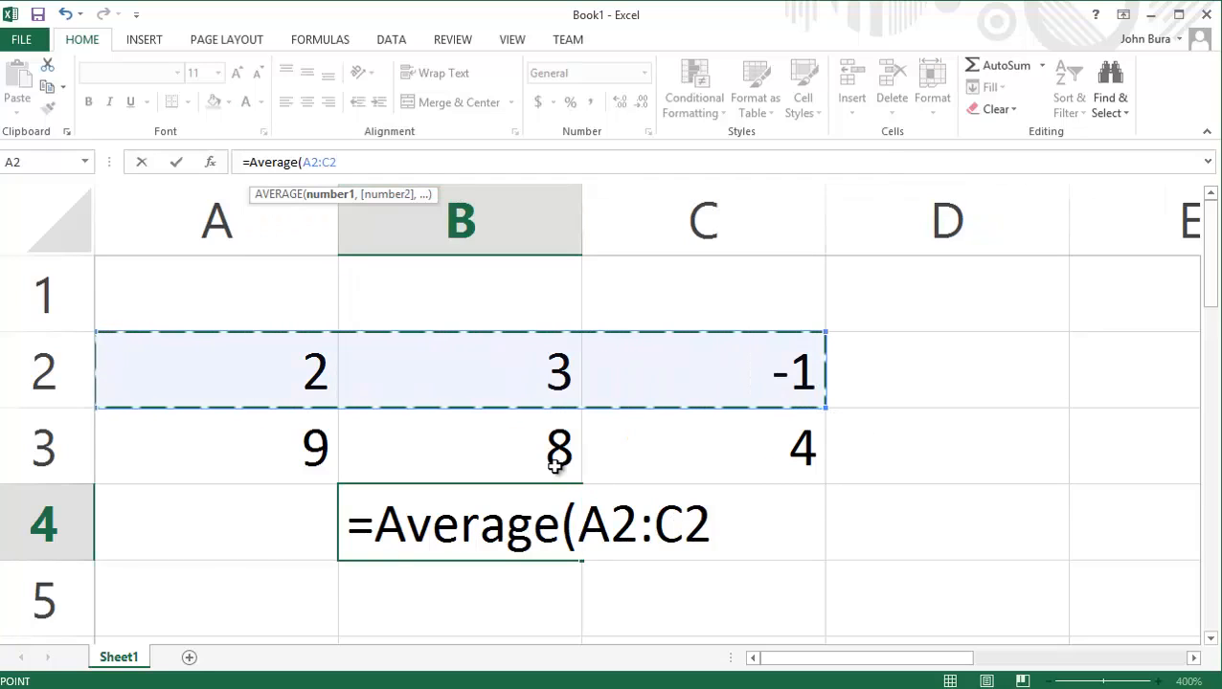
{"action": "key", "text": "Return"}
Remove the minus sign from the number in C2 so that the cell holds 1.
{"action": "double_click", "coordinate": [714, 362]}
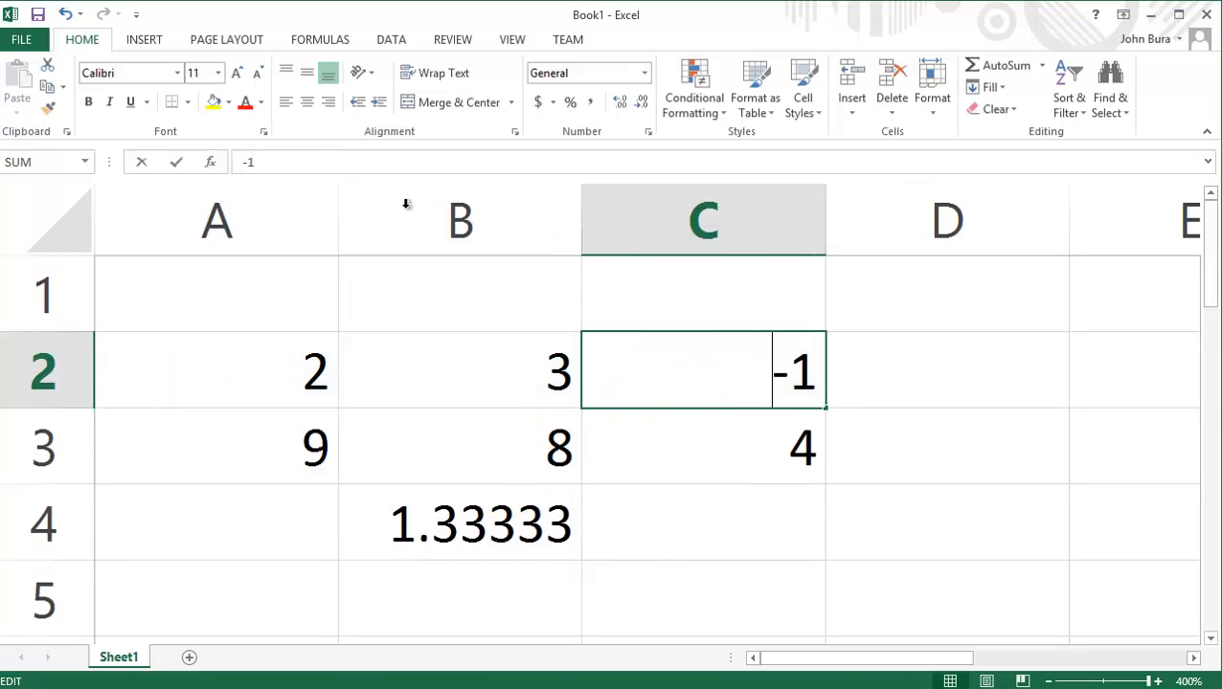
{"action": "key", "text": "Delete"}
{"action": "key", "text": "Return"}
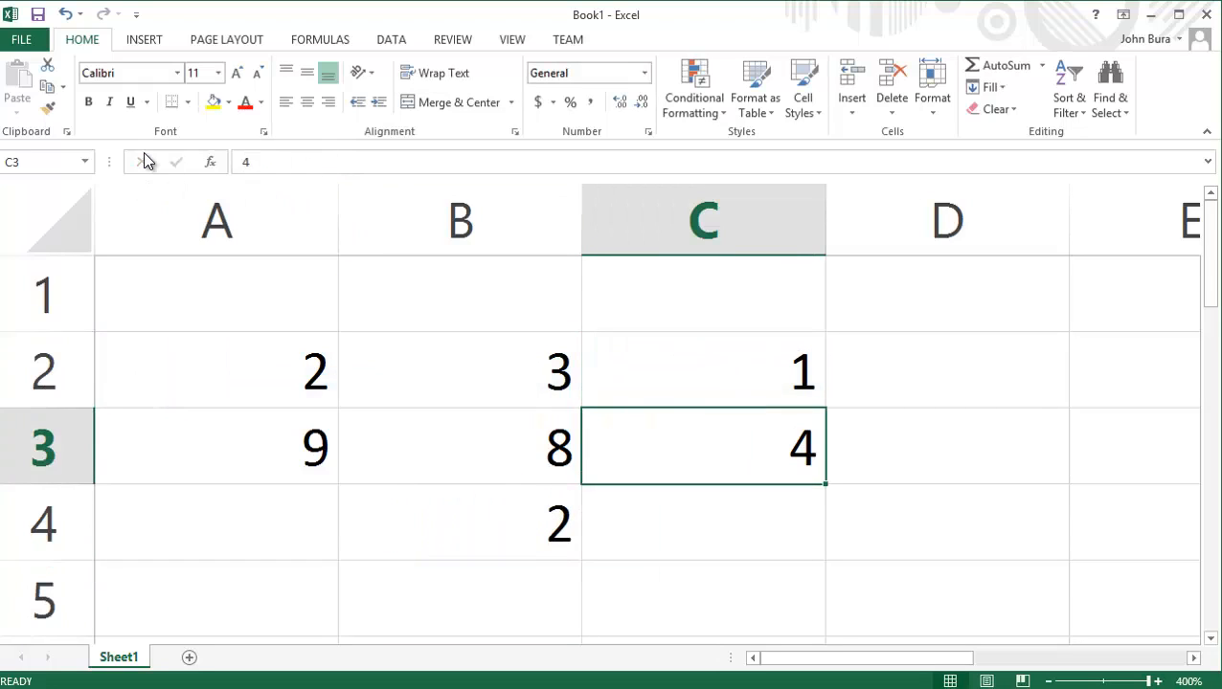
{"action": "left_click", "coordinate": [450, 518]}
{"action": "left_click_drag", "start_coordinate": [282, 452], "coordinate": [732, 478]}
{"action": "left_click", "coordinate": [733, 477]}
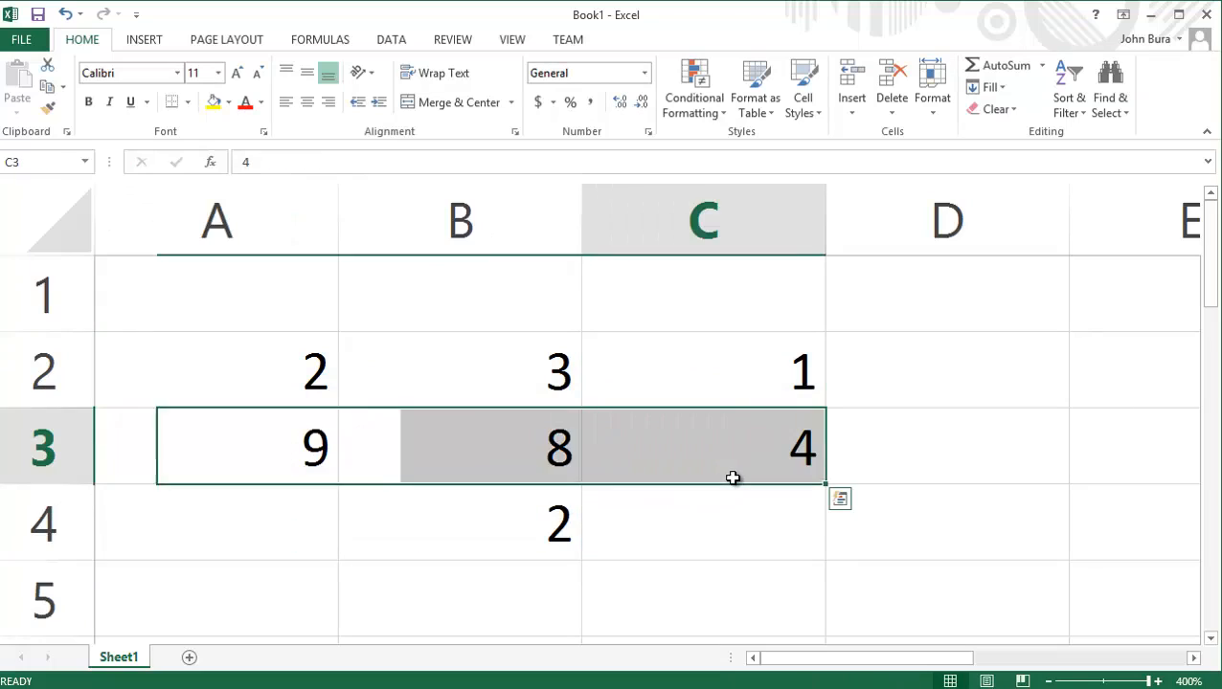
Insert an opening parenthesis before AVERAGE in the B4 formula, directly after the equals sign.
{"action": "left_click", "coordinate": [493, 538]}
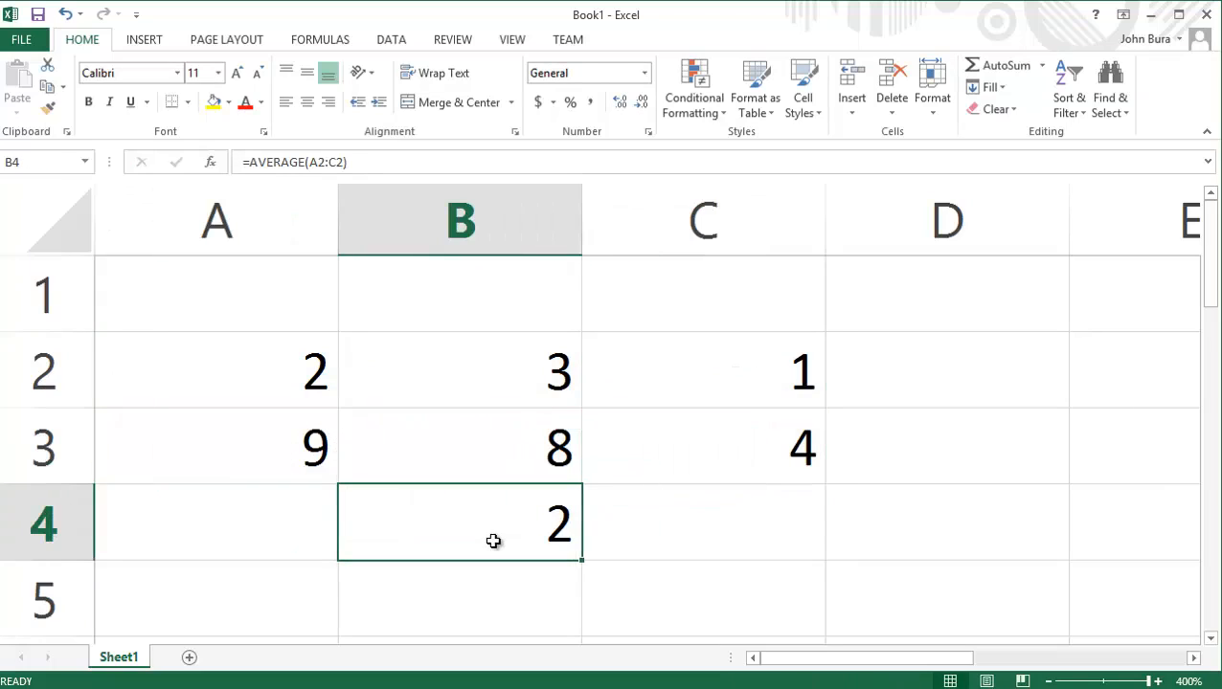
{"action": "left_click", "coordinate": [468, 167]}
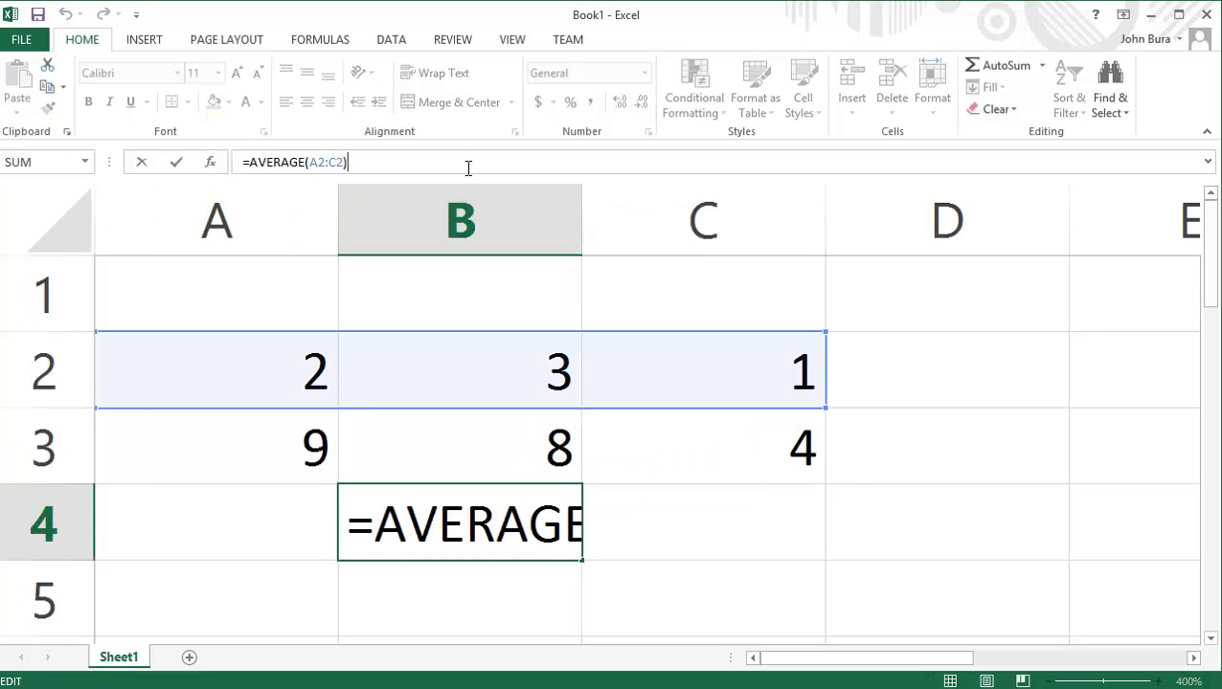
{"action": "key", "text": "Left"}
{"action": "key", "text": "Left"}
{"action": "key", "text": "Left"}
{"action": "key", "text": "Left"}
{"action": "key", "text": "Left"}
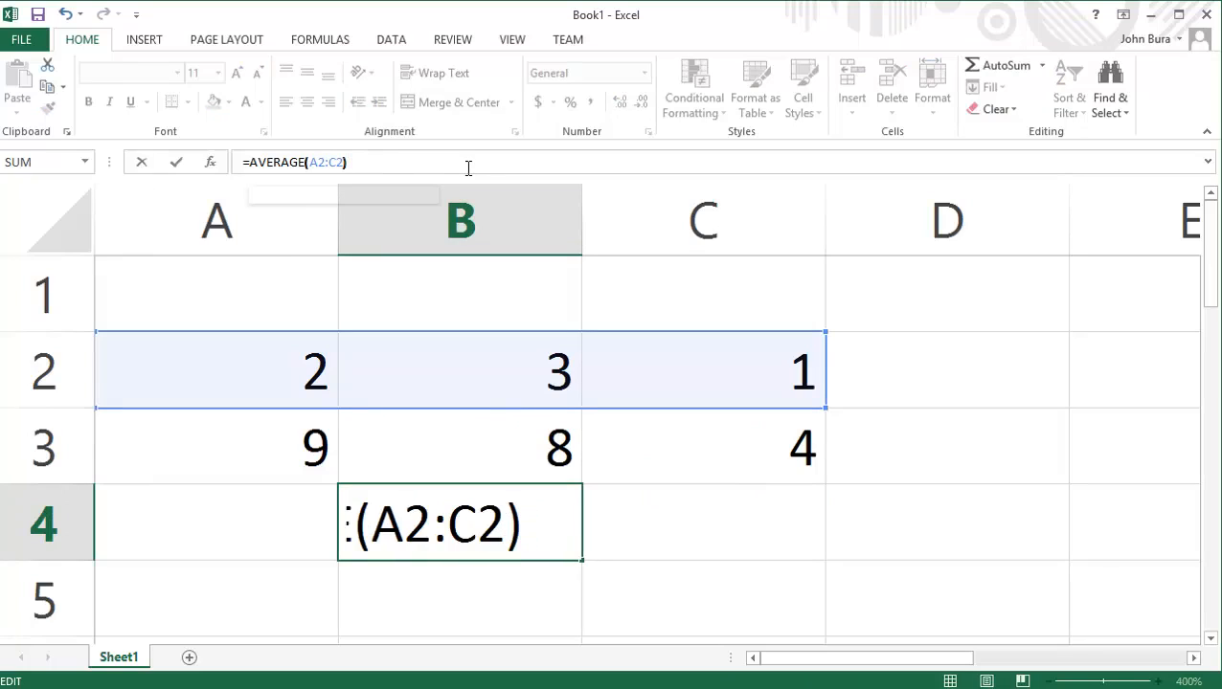
{"action": "key", "text": "Left"}
{"action": "key", "text": "Left"}
{"action": "key", "text": "Left"}
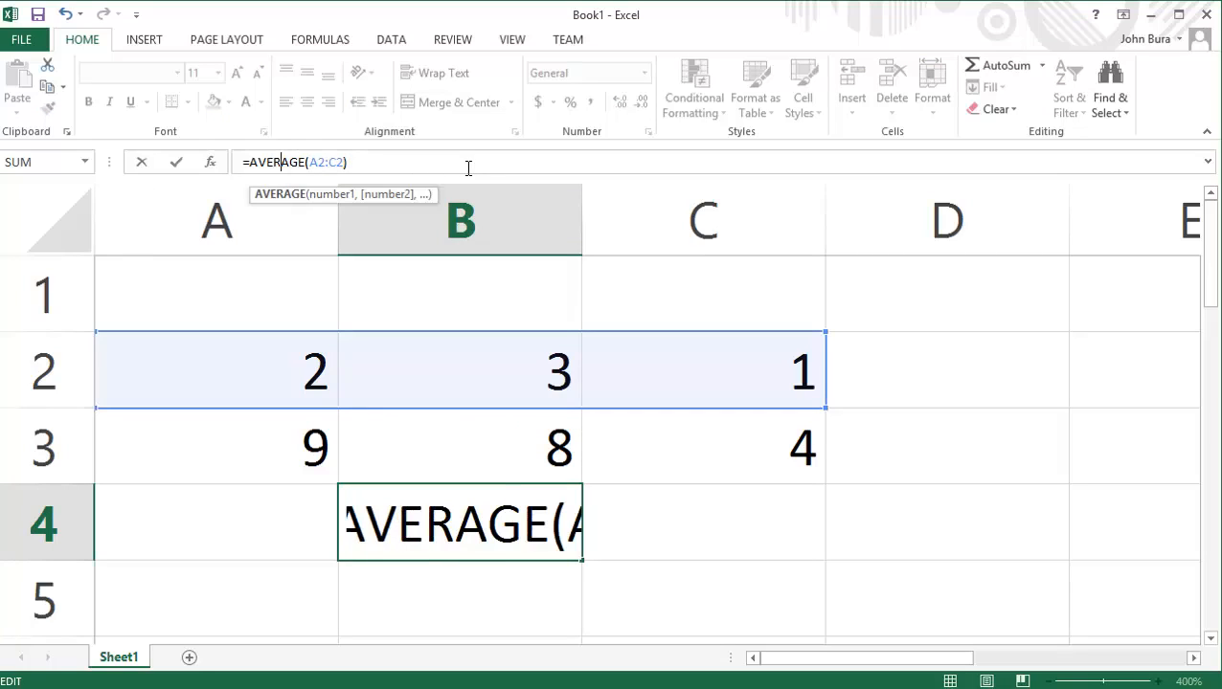
{"action": "key", "text": "Left"}
{"action": "type", "text": "(O"}
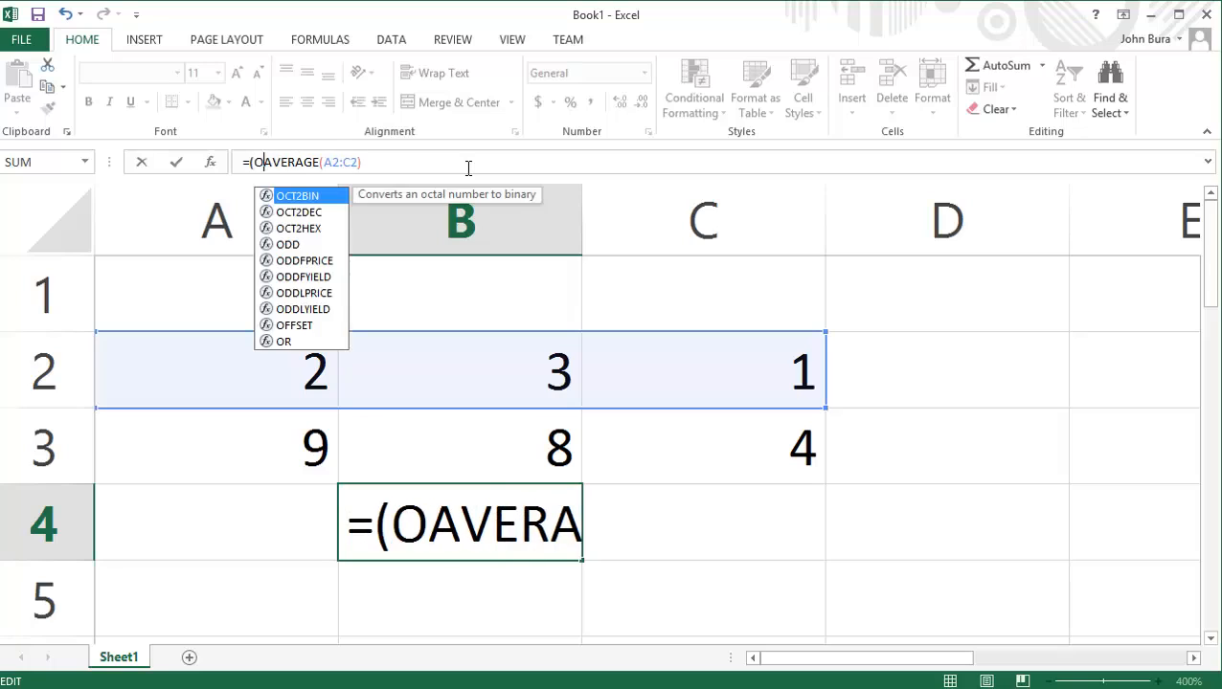
{"action": "key", "text": "BackSpace"}
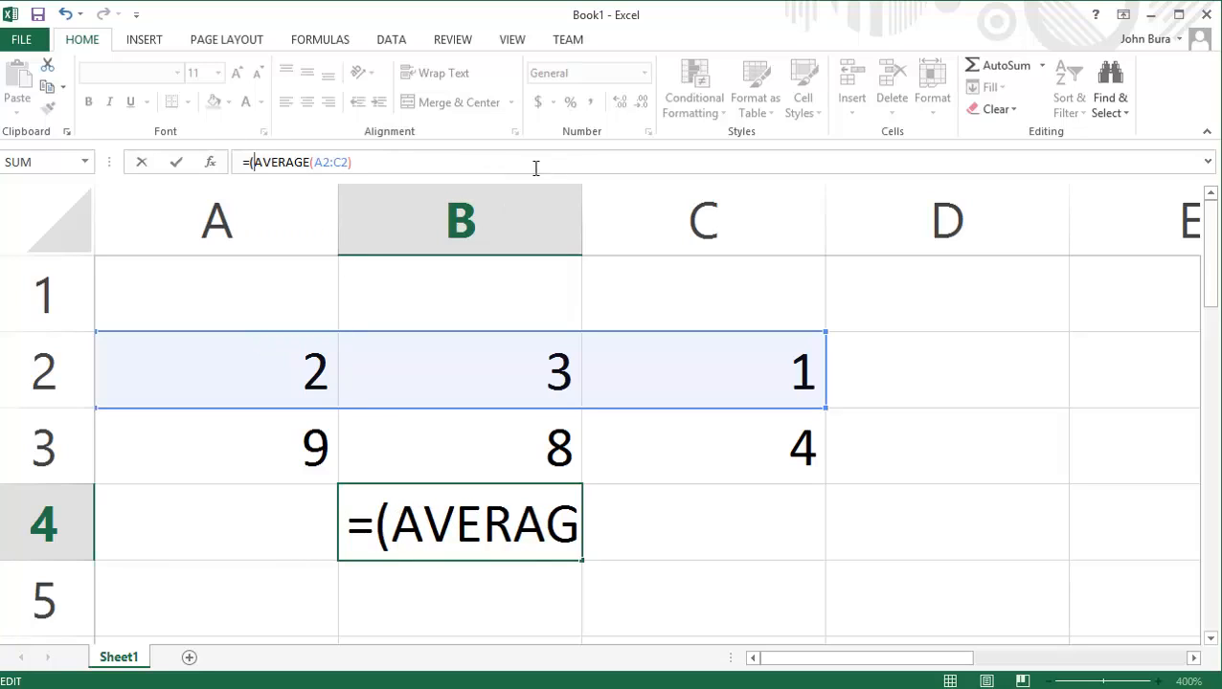
Add 10 to the average and close the outer parenthesis, completing the B4 formula as =(AVERAGE(A2:C2)+10).
{"action": "double_click", "coordinate": [447, 521]}
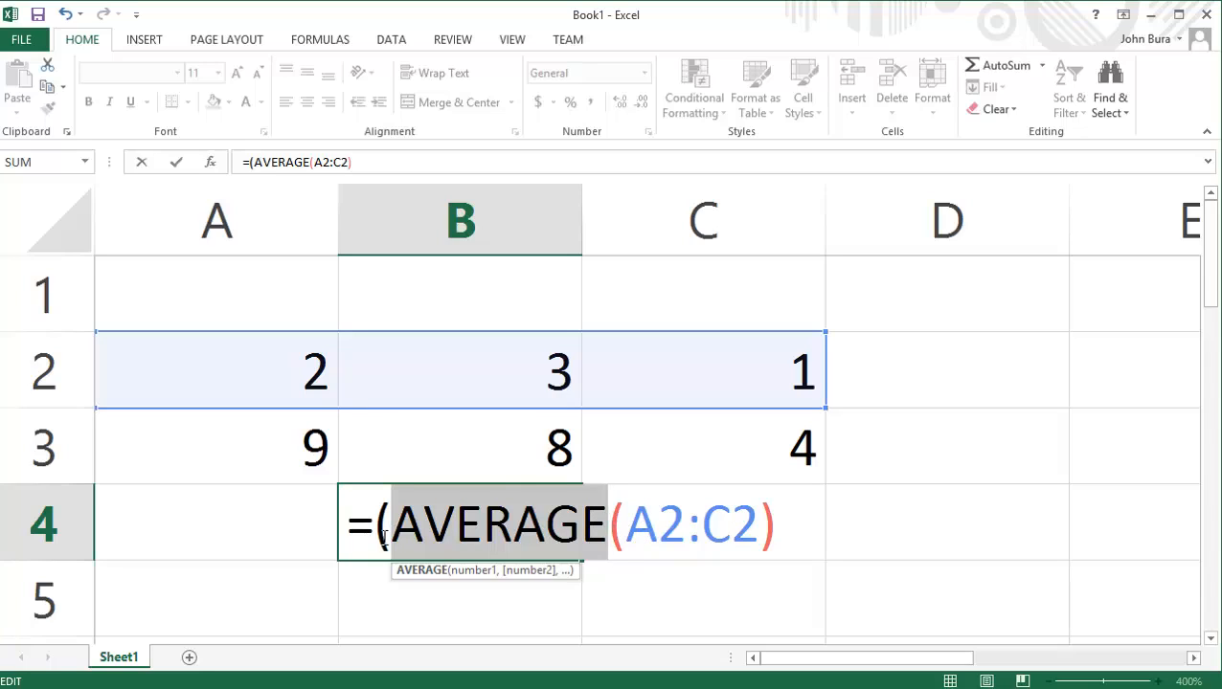
{"action": "left_click", "coordinate": [787, 536]}
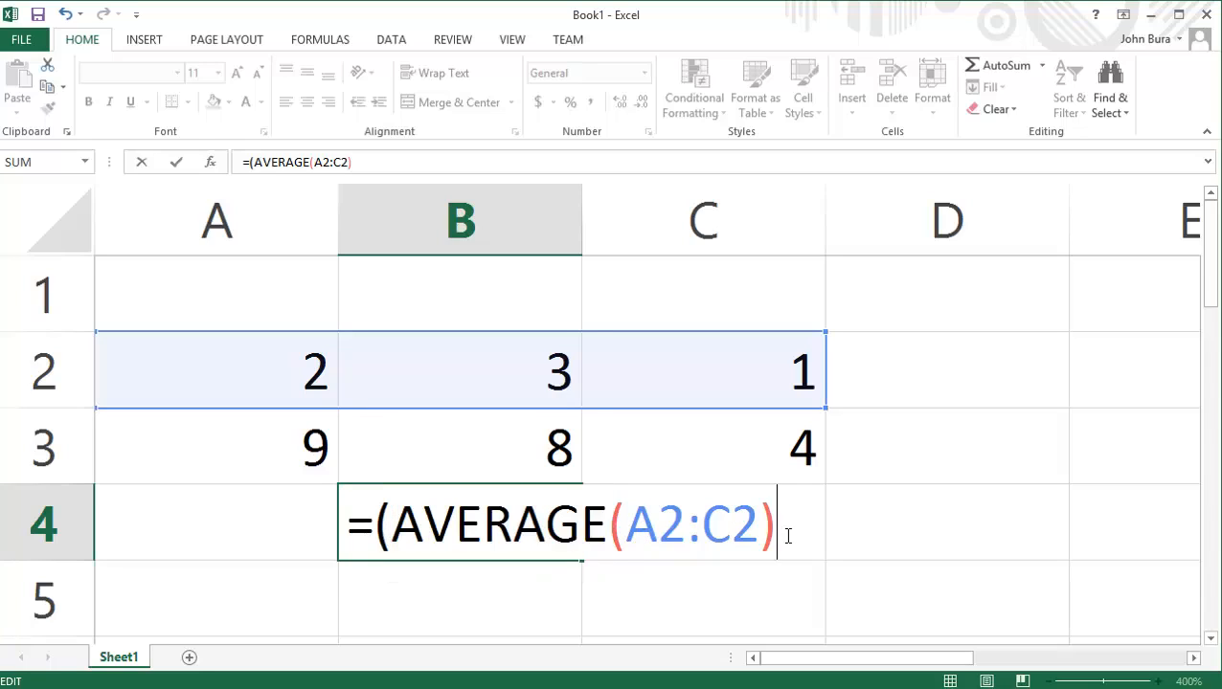
{"action": "type", "text": ")"}
{"action": "left_click", "coordinate": [777, 523]}
{"action": "type", "text": "+1-0"}
{"action": "key", "text": "BackSpace"}
{"action": "key", "text": "BackSpace"}
{"action": "type", "text": "0"}
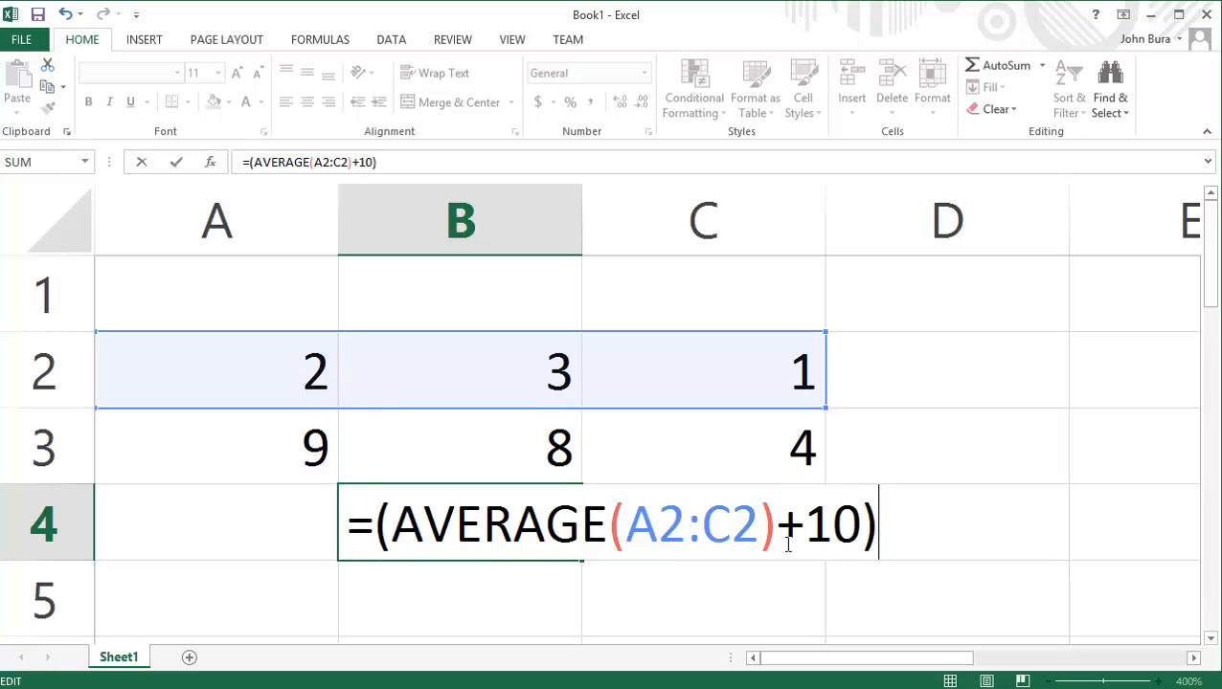
{"action": "left_click", "coordinate": [541, 543]}
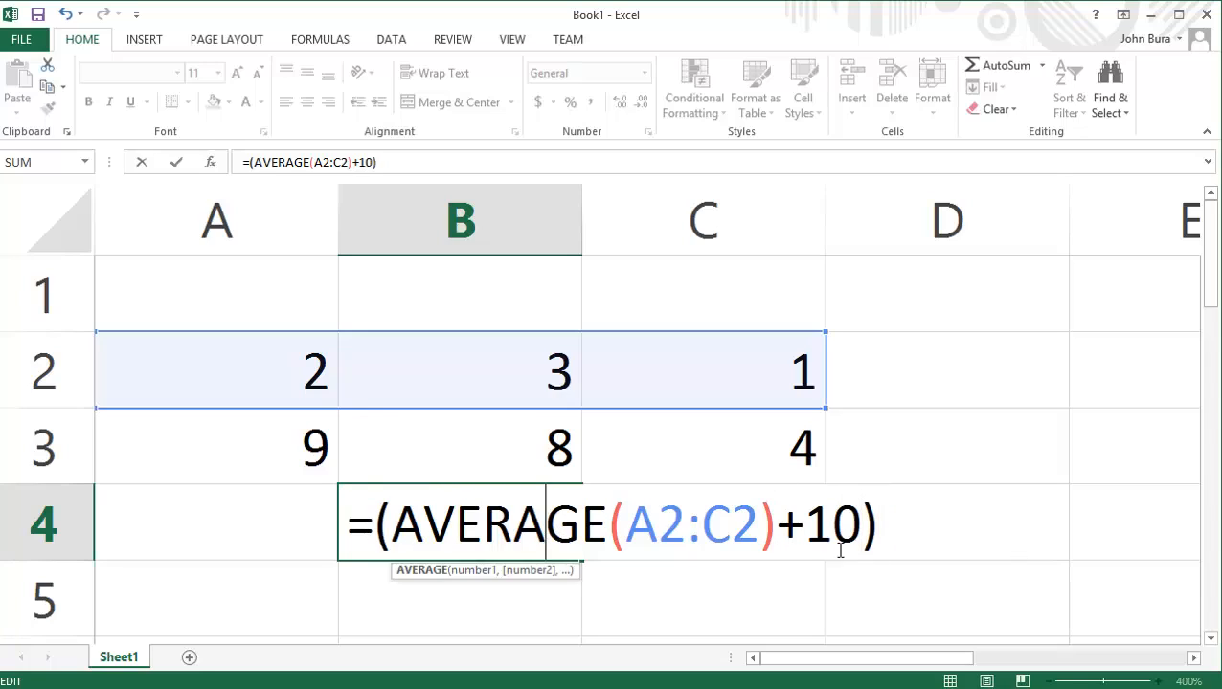
{"action": "left_click", "coordinate": [878, 547]}
{"action": "key", "text": "Return"}
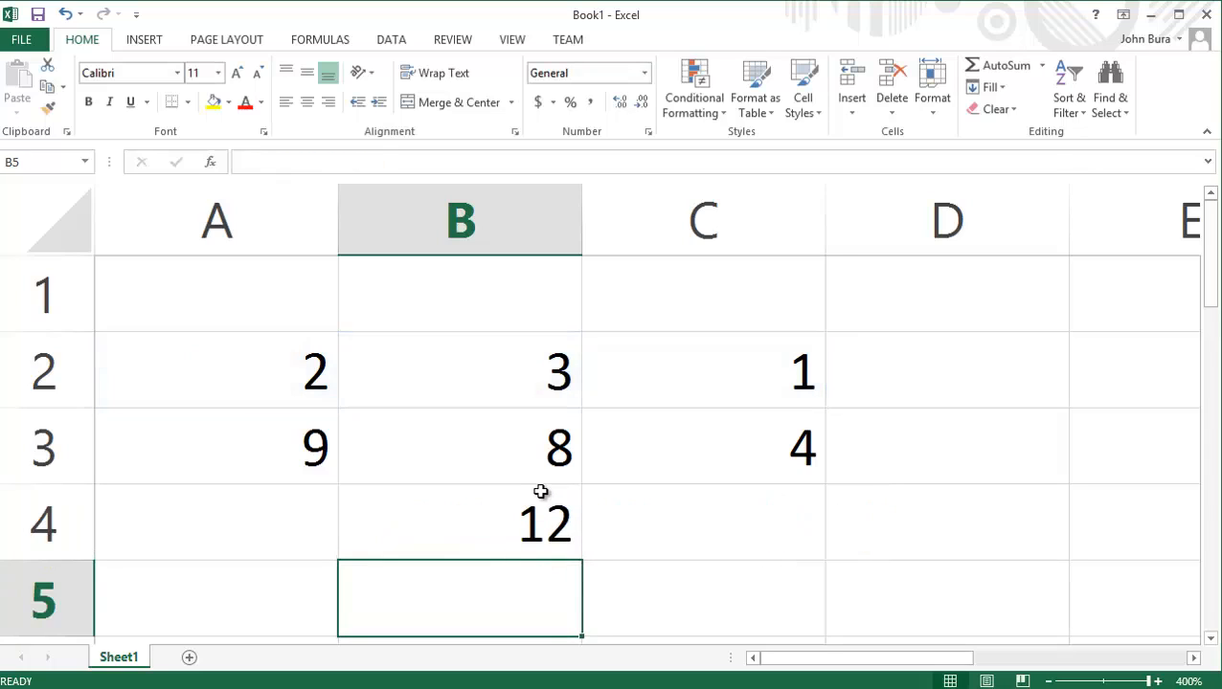
Delete the entire formula from B4, leaving the cell empty.
{"action": "left_click", "coordinate": [545, 494]}
{"action": "double_click", "coordinate": [544, 524]}
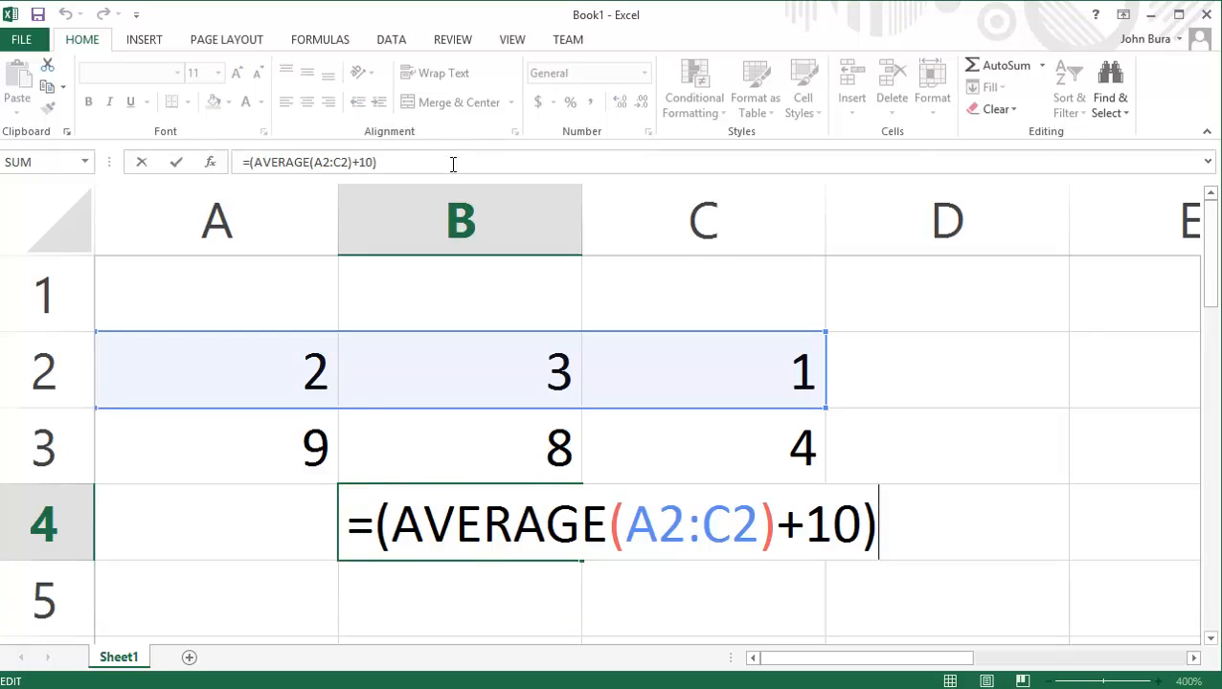
{"action": "left_click_drag", "start_coordinate": [450, 163], "coordinate": [3, 154]}
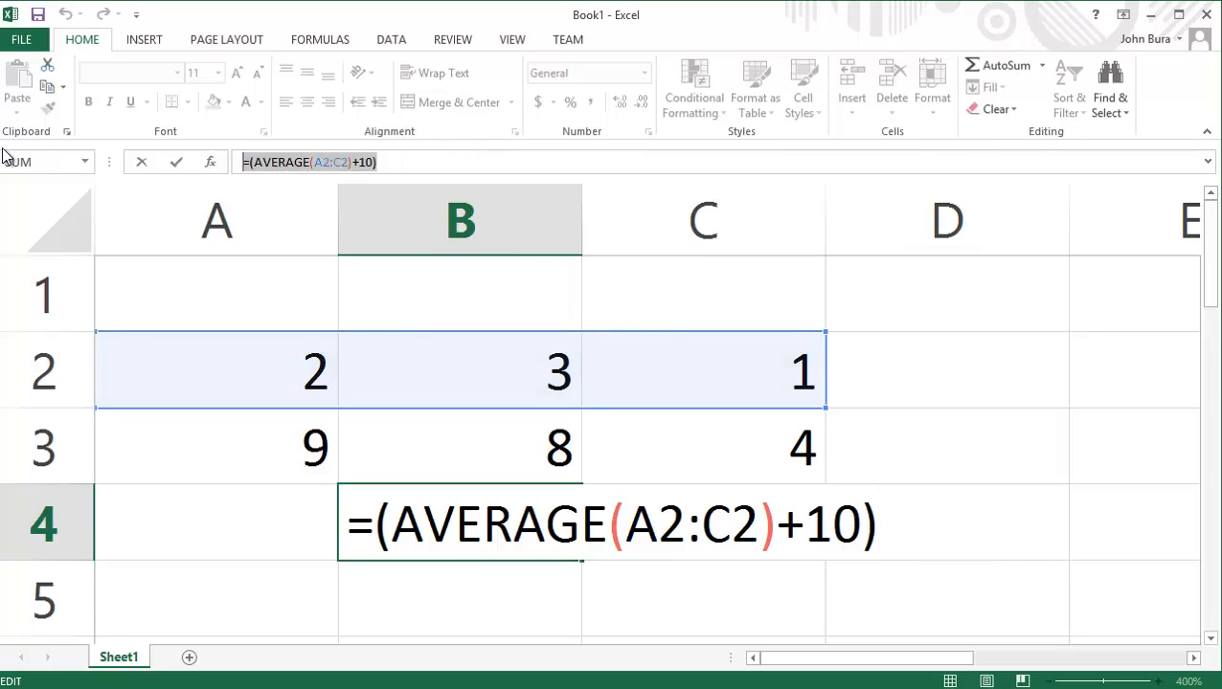
{"action": "key", "text": "Escape"}
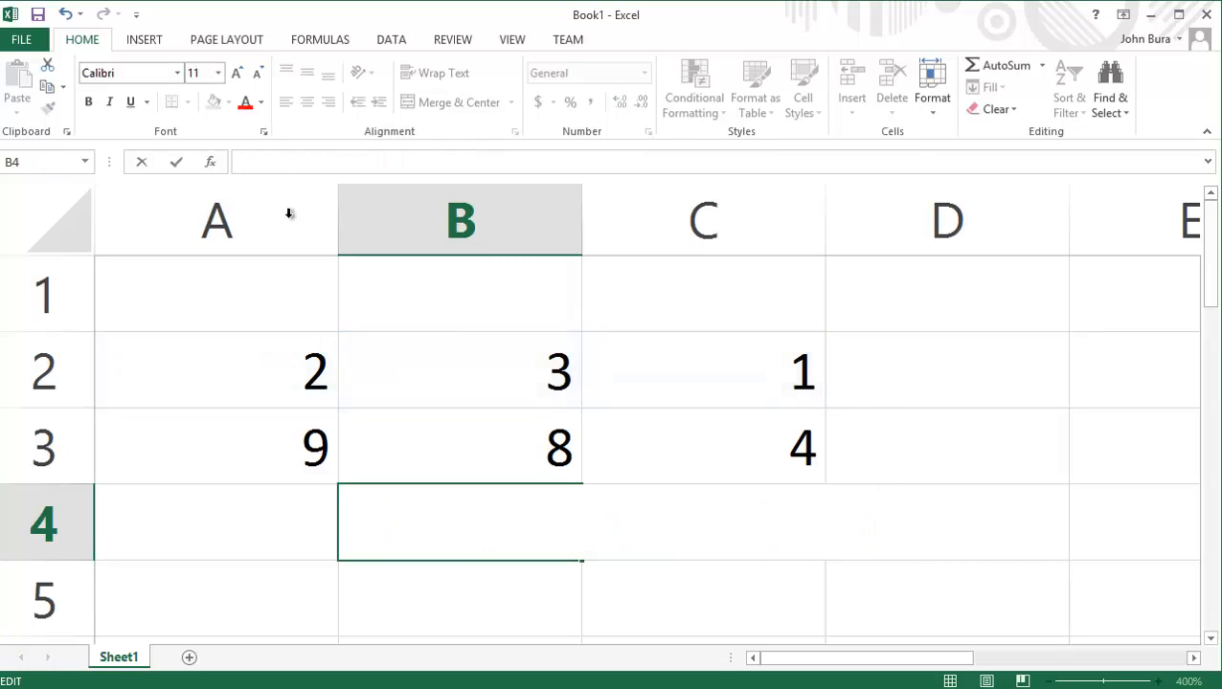
{"action": "left_click", "coordinate": [485, 472]}
Highlight the number block A2:C3, and return to the empty cell B4.
{"action": "left_click_drag", "start_coordinate": [198, 366], "coordinate": [810, 466]}
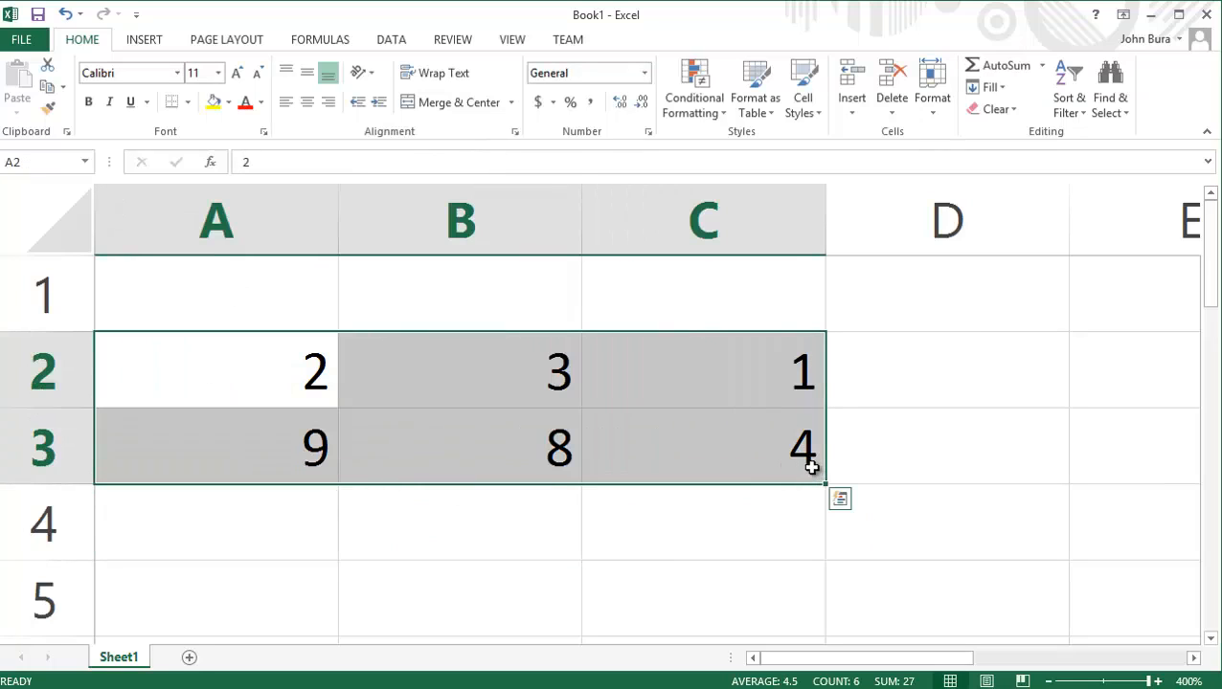
{"action": "left_click", "coordinate": [772, 535]}
{"action": "left_click", "coordinate": [507, 528]}
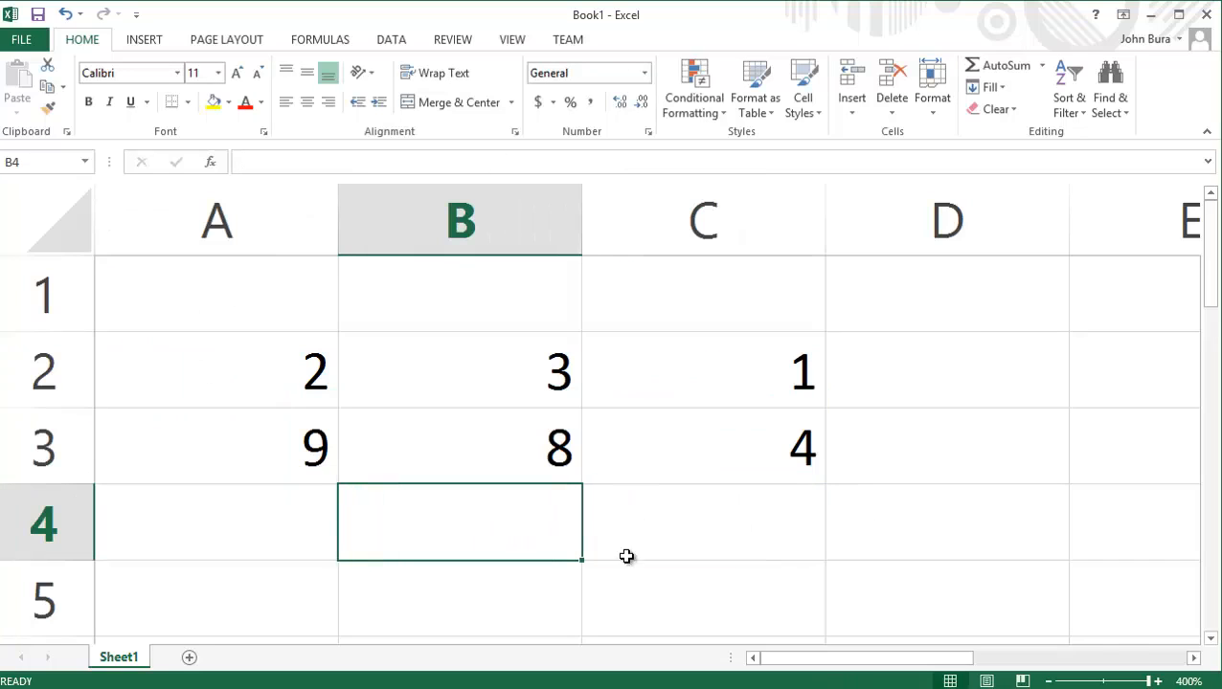